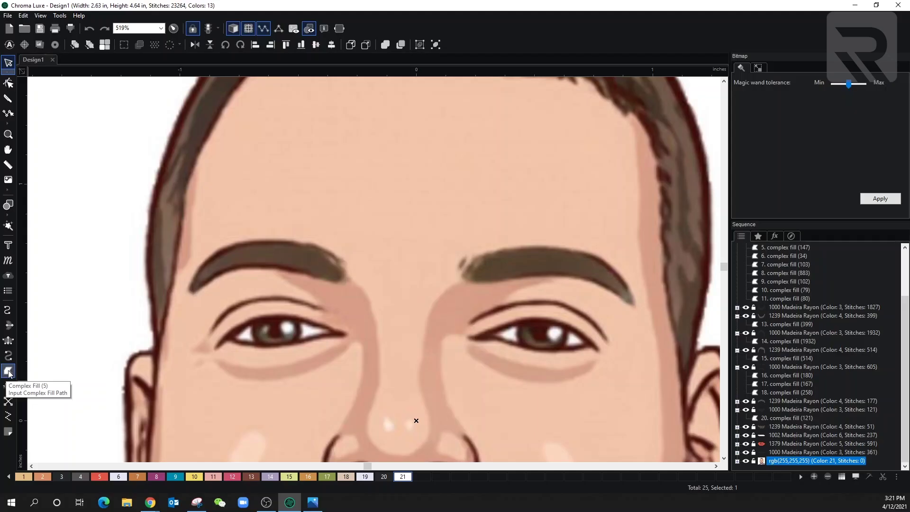
- Trace the white areas on both sides of the left eye's iris as Complex Fill shapes in thread colour 6
click(8, 371)
click(121, 478)
click(231, 334)
click(257, 321)
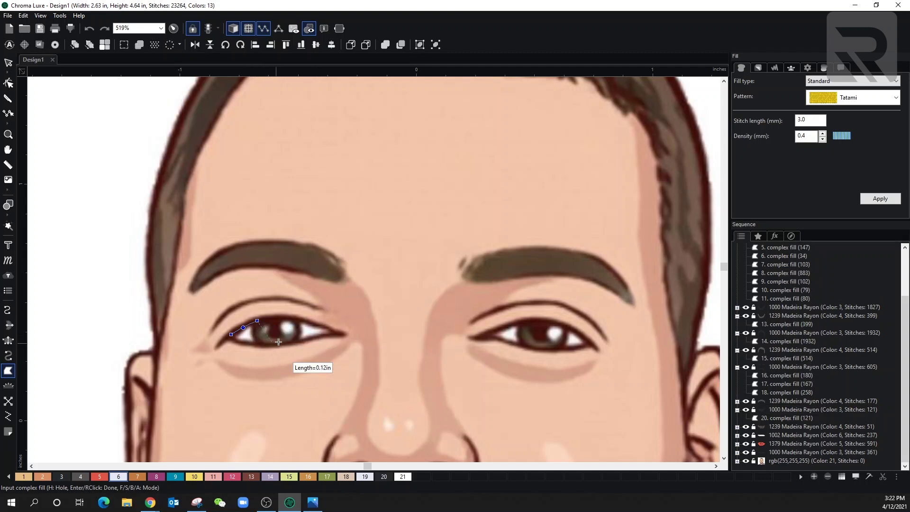
click(263, 345)
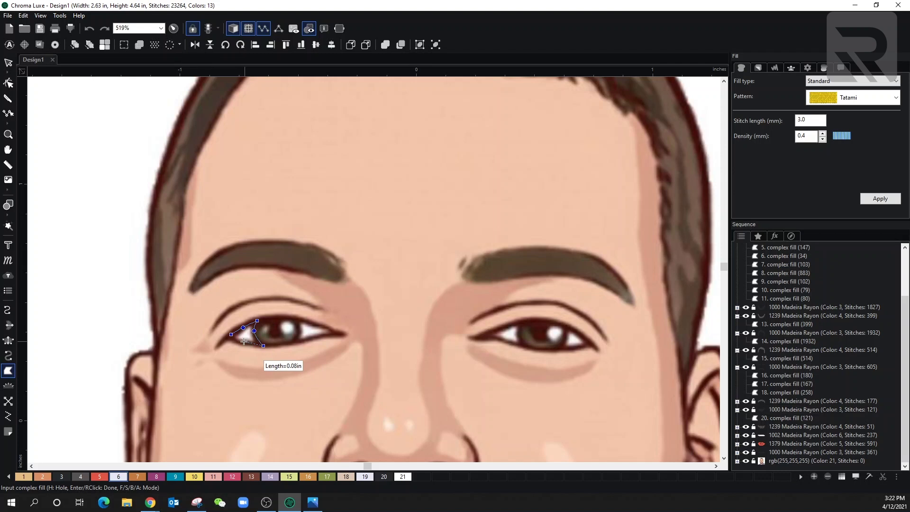
right_click(237, 340)
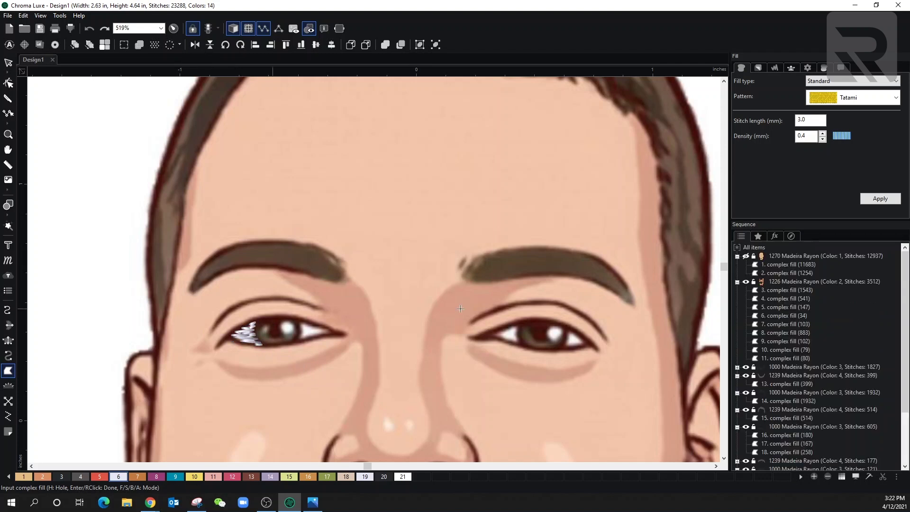
click(301, 330)
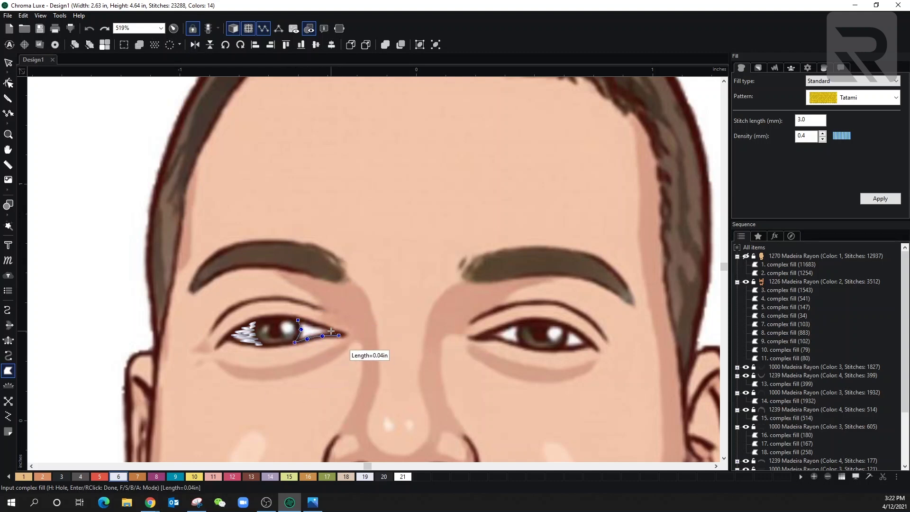
right_click(304, 320)
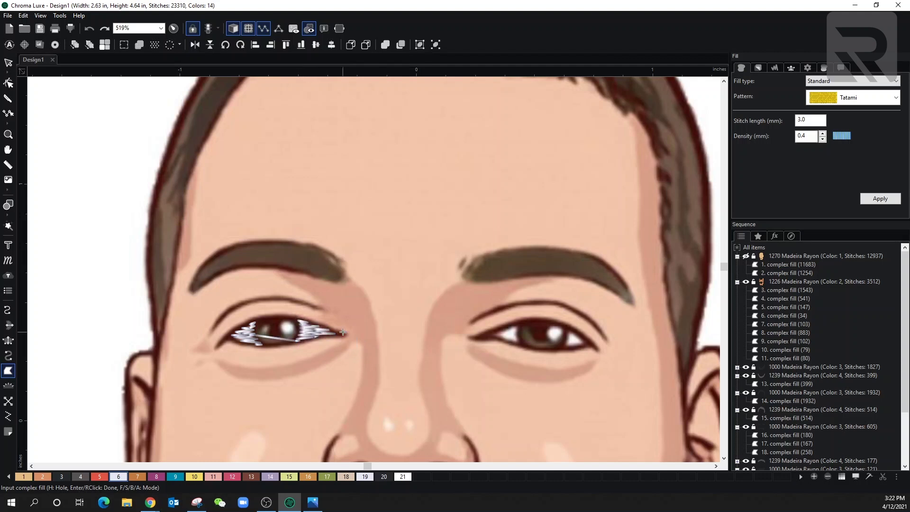
- Trace the white areas on both sides of the right eye's iris as Complex Fill shapes in thread colour 6
click(507, 324)
click(525, 320)
click(520, 330)
click(525, 348)
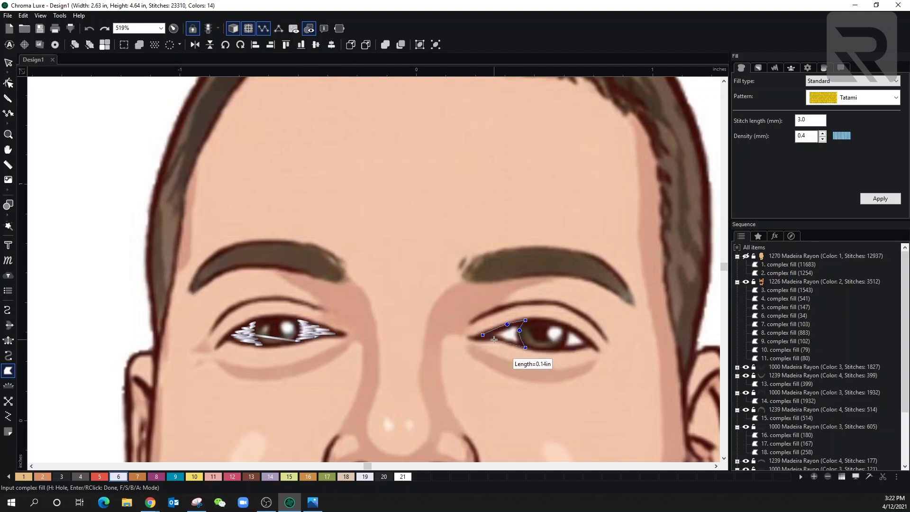
key(Return)
click(583, 335)
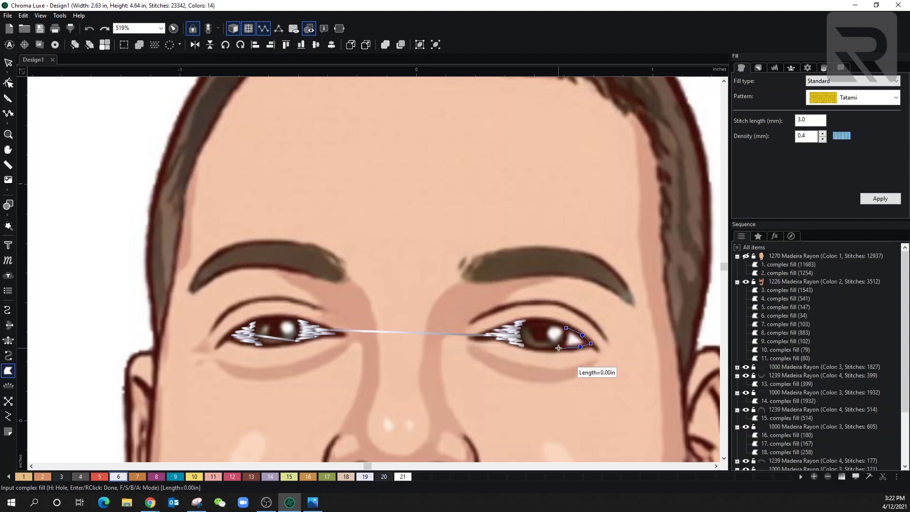
key(Return)
key(Return)
- Set the density of the new eye-white fills to 0.3 mm and turn off their Perpendicular underlay
scroll(557, 362, down, 2)
scroll(782, 362, down, 3)
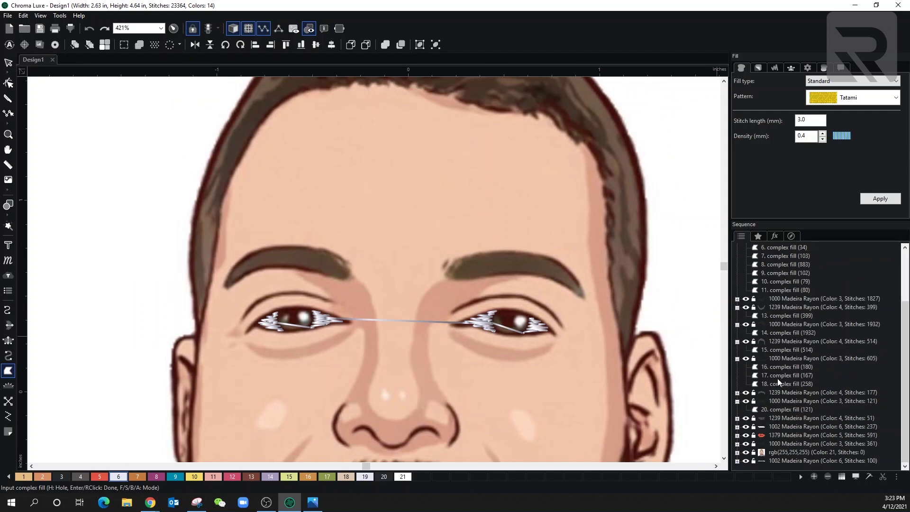
click(766, 459)
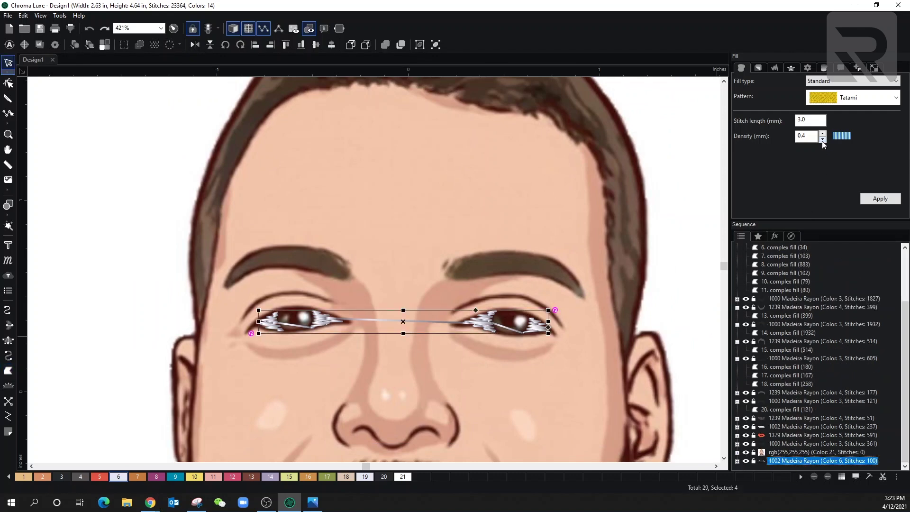
click(880, 202)
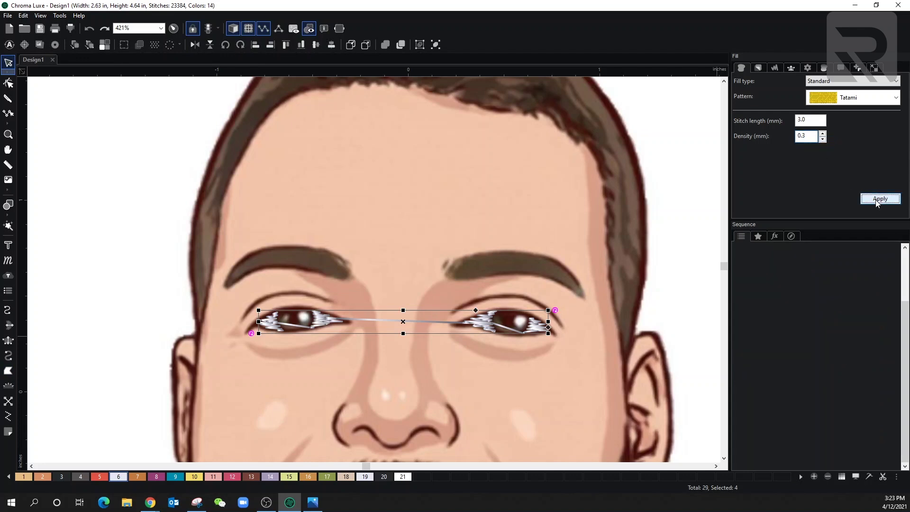
click(758, 69)
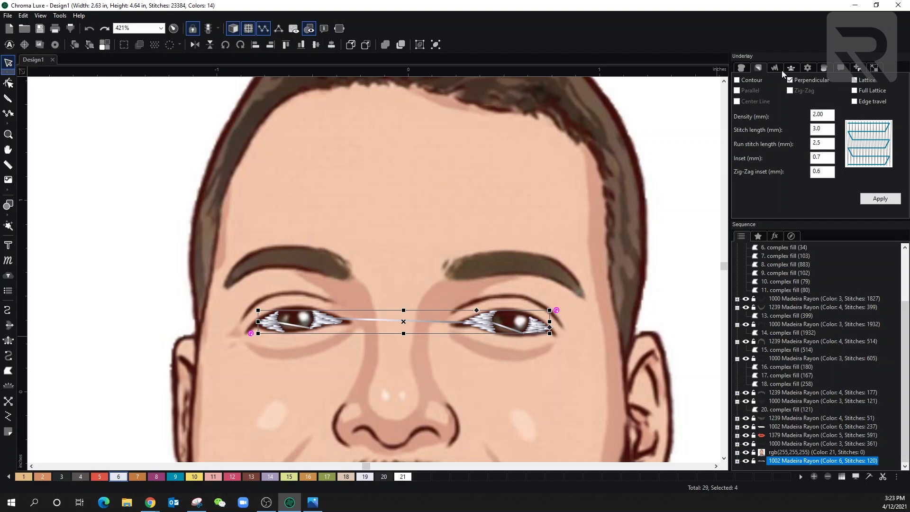
click(790, 80)
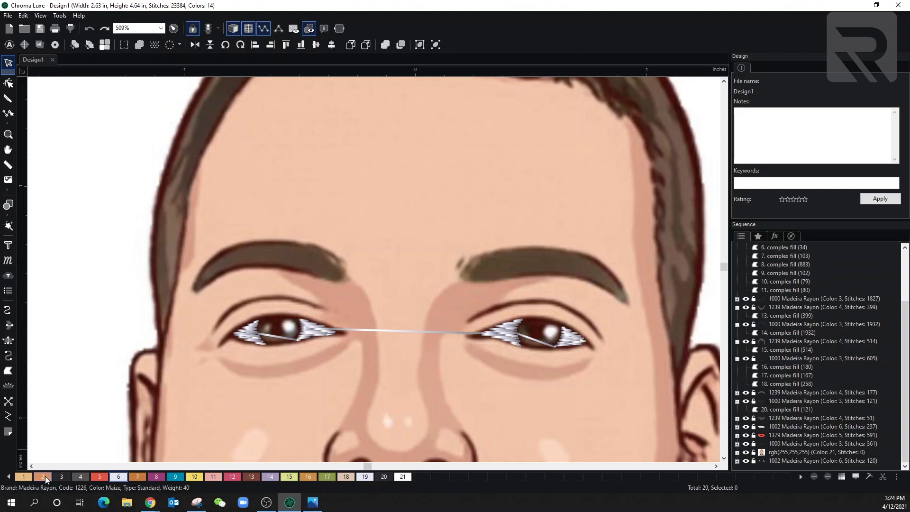
- Trace the left eye's iris as a Complex Fill shape in thread colour 2
click(43, 477)
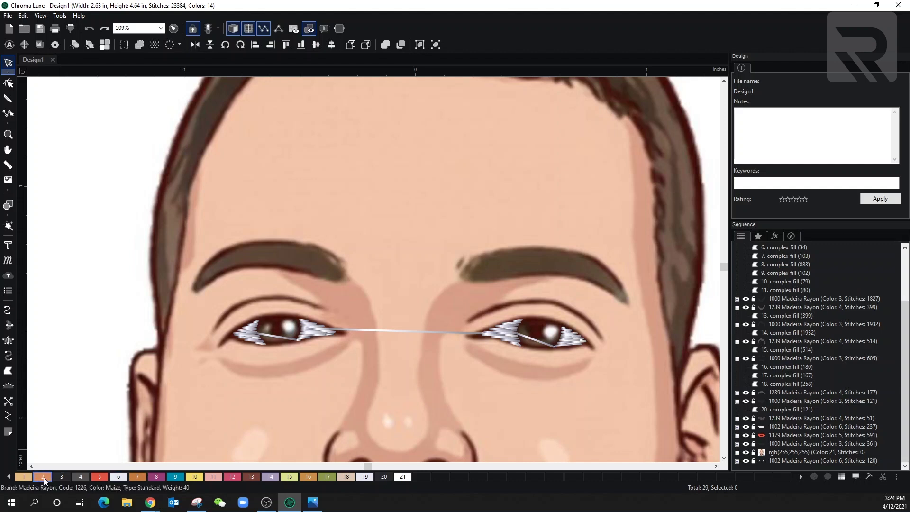
click(12, 375)
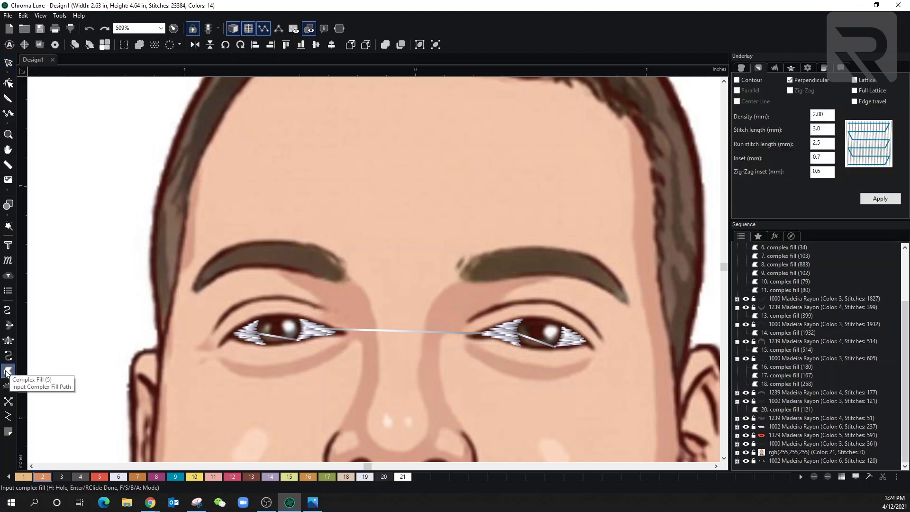
click(256, 326)
click(260, 343)
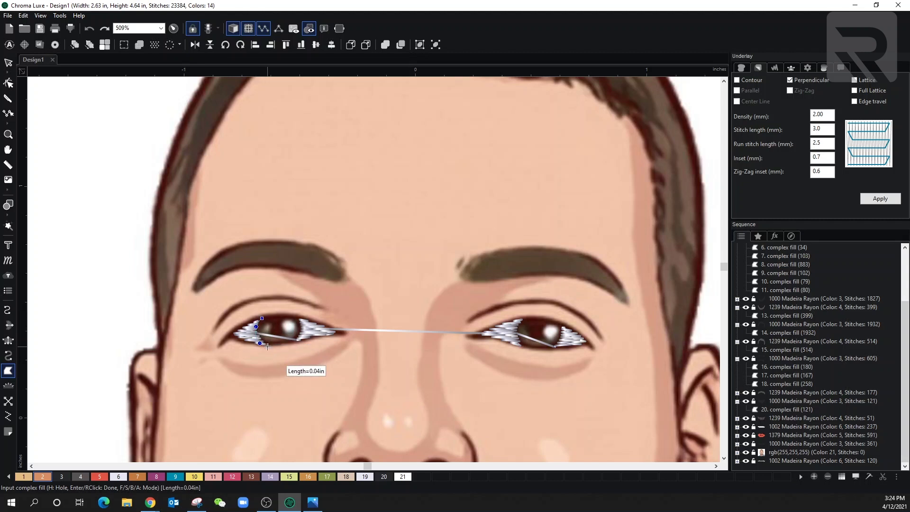
click(298, 341)
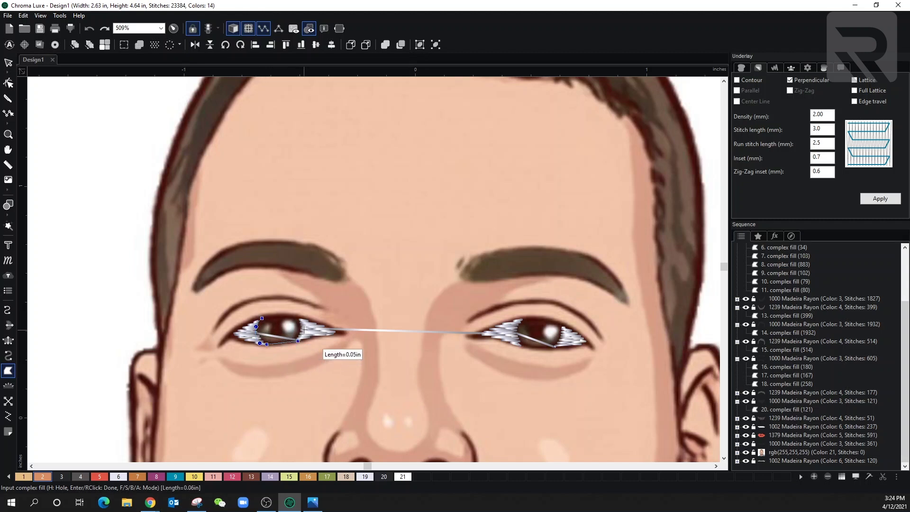
click(304, 331)
click(301, 321)
click(295, 316)
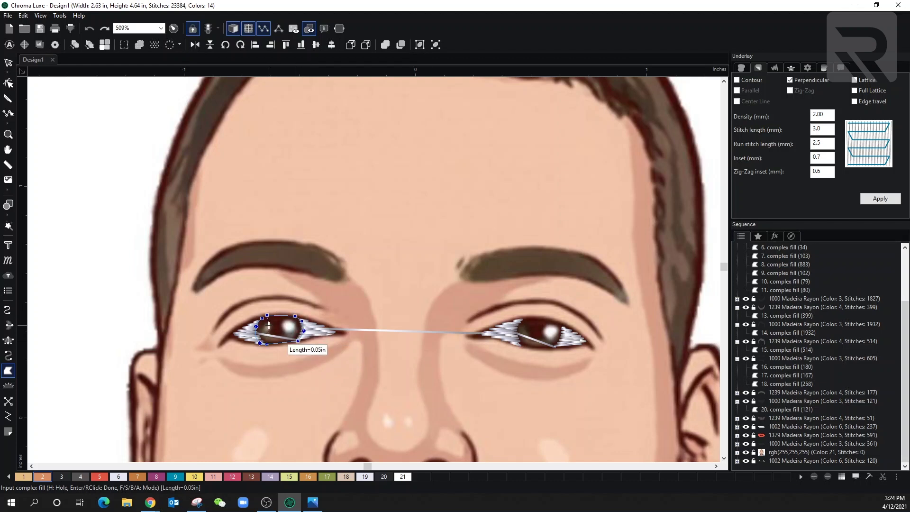
right_click(341, 343)
- Trace the right eye's iris as a Complex Fill shape in thread colour 2
click(519, 319)
click(560, 321)
click(563, 329)
click(561, 342)
click(553, 347)
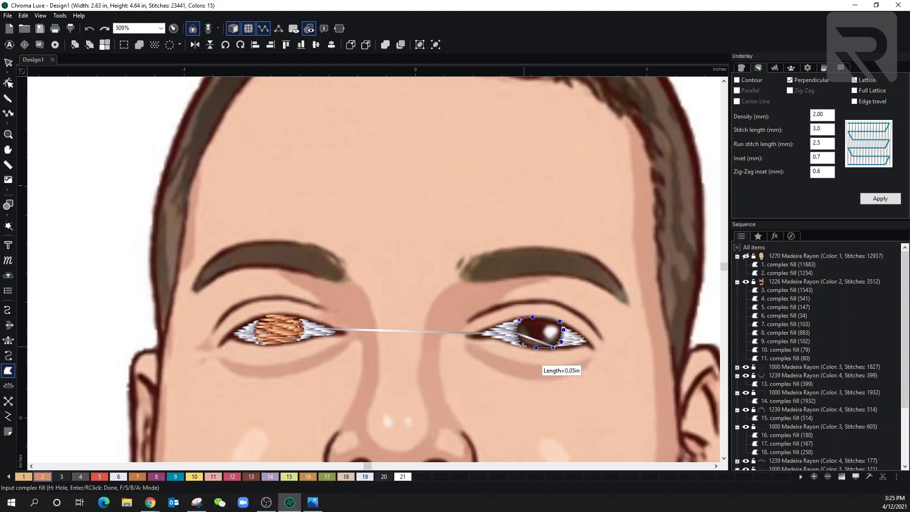
right_click(515, 326)
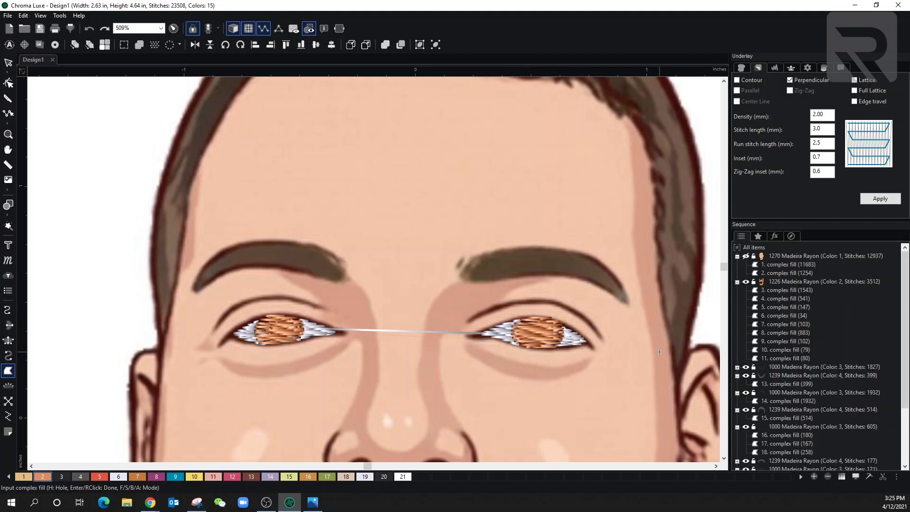
- Move the portrait reference image to the end of the sequence, after the iris fills
scroll(805, 379, down, 3)
click(768, 444)
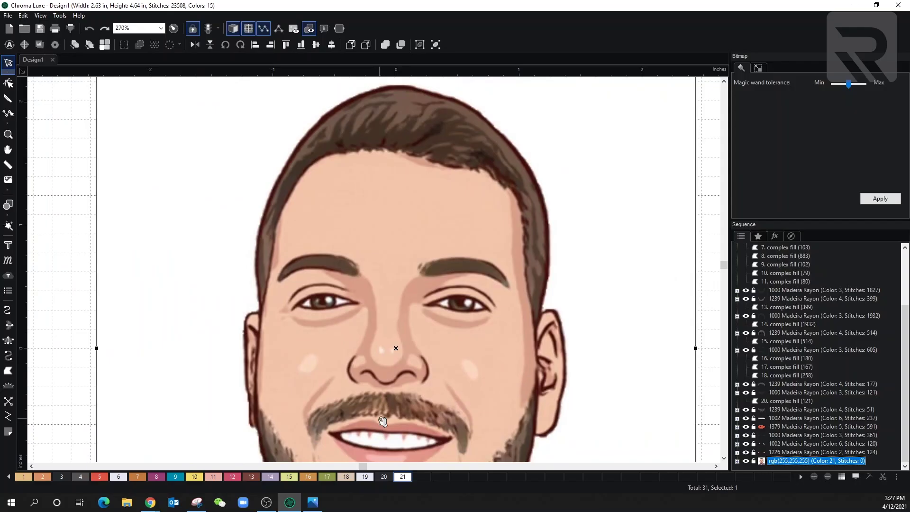
scroll(373, 440, up, 1)
scroll(373, 441, down, 1)
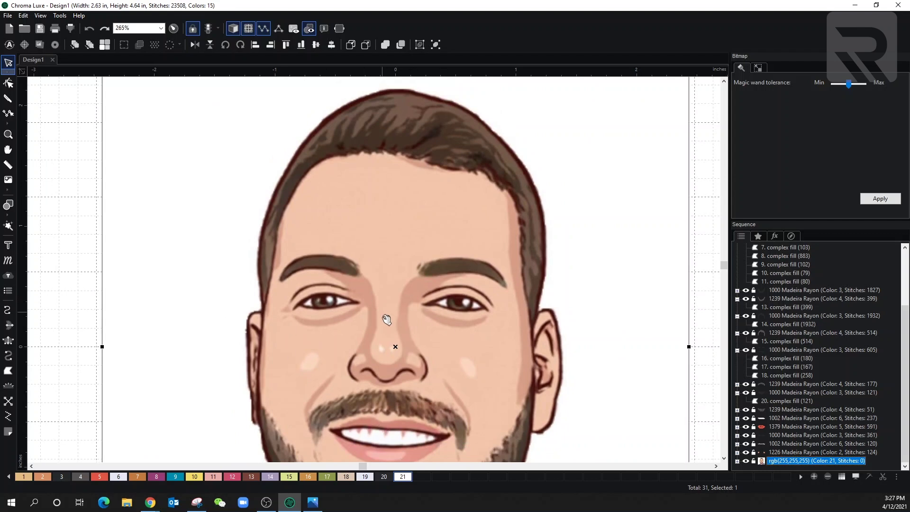
- Trace the outer edge of the left eye's dark outline as a Complex Fill shape in thread colour 3
scroll(386, 315, up, 4)
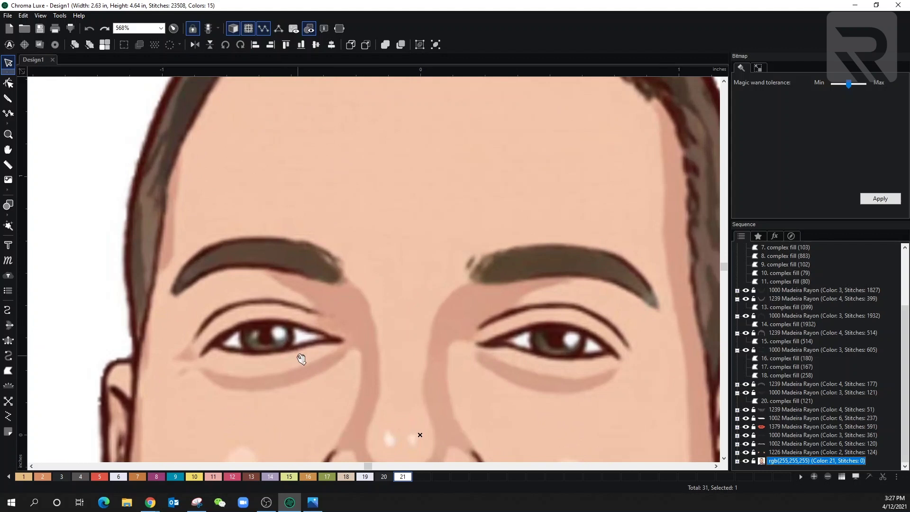
click(8, 374)
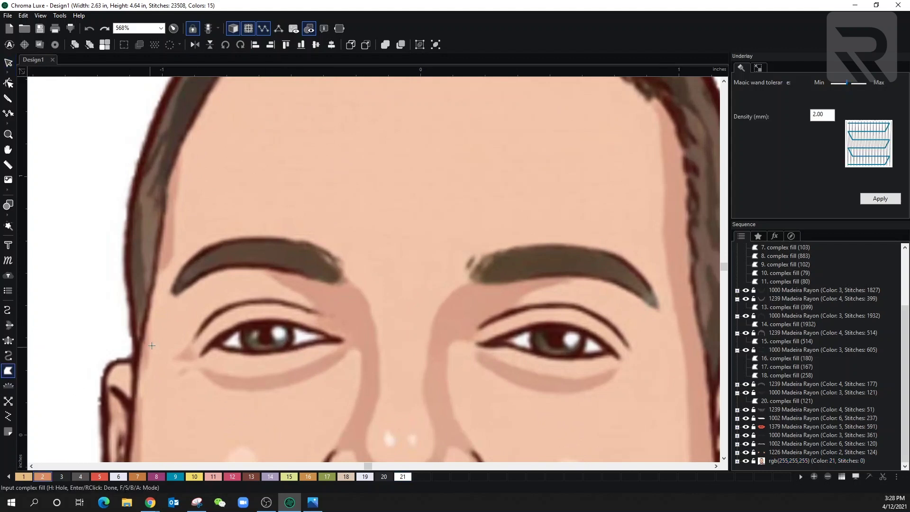
click(200, 354)
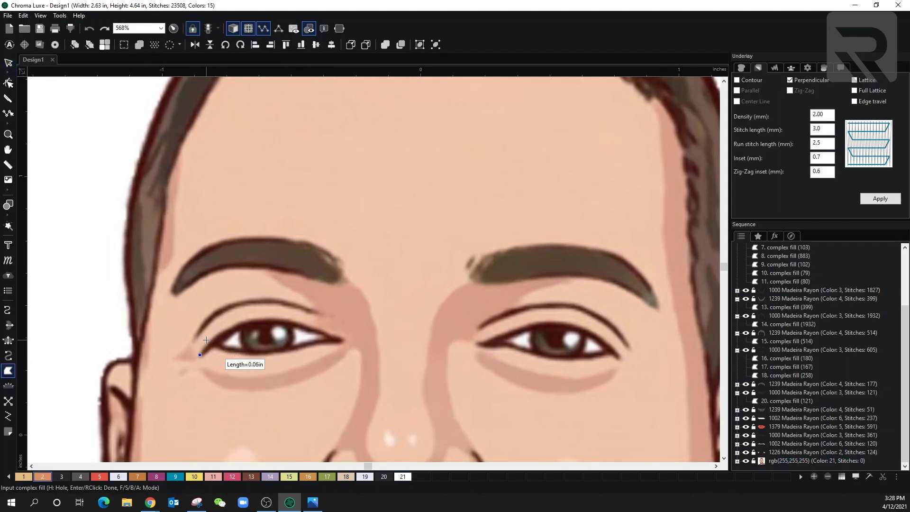
click(61, 476)
click(219, 334)
click(258, 319)
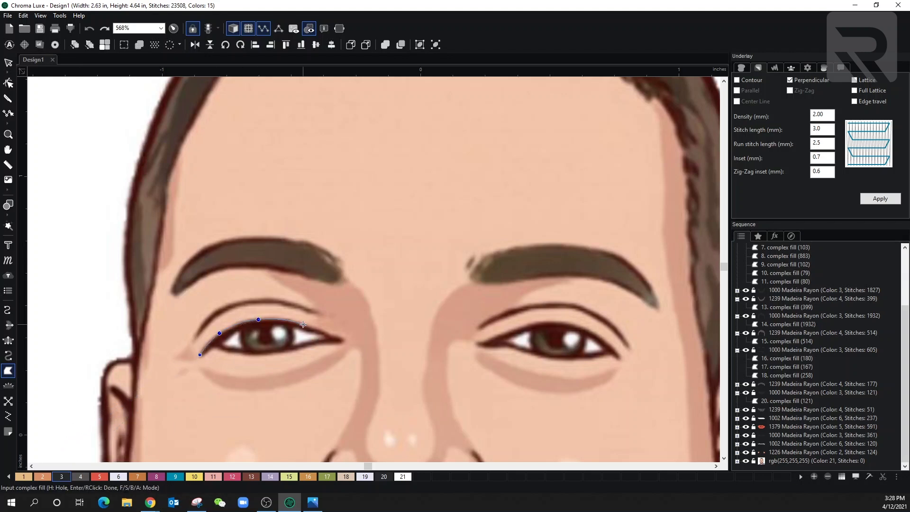
click(343, 340)
click(323, 344)
click(293, 351)
click(262, 354)
click(235, 354)
click(218, 351)
click(216, 346)
key(Return)
- Trace the outer edge of the right eye's dark outline as a Complex Fill shape in thread colour 3
click(477, 342)
click(484, 342)
click(510, 331)
click(546, 322)
click(585, 327)
click(611, 345)
click(609, 353)
click(590, 357)
click(555, 360)
click(521, 352)
click(479, 345)
key(Return)
scroll(489, 365, down, 2)
scroll(737, 441, down, 4)
key(Escape)
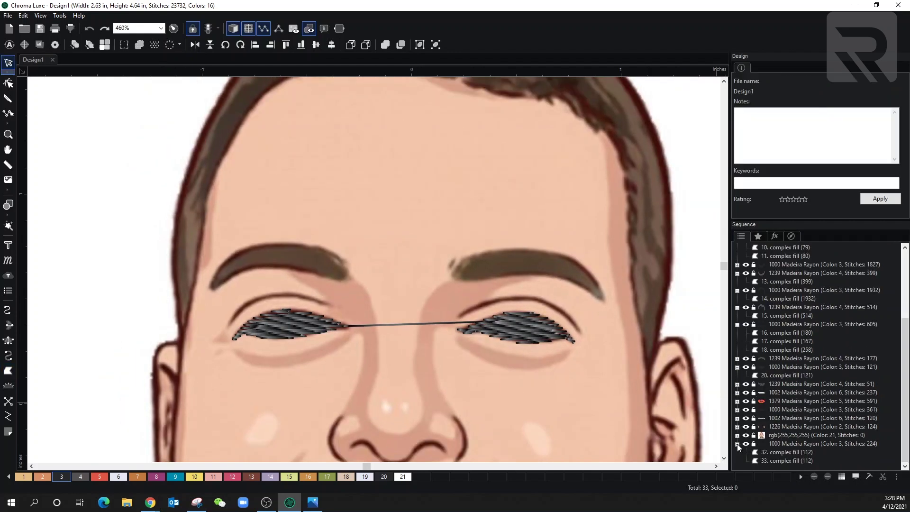
click(738, 445)
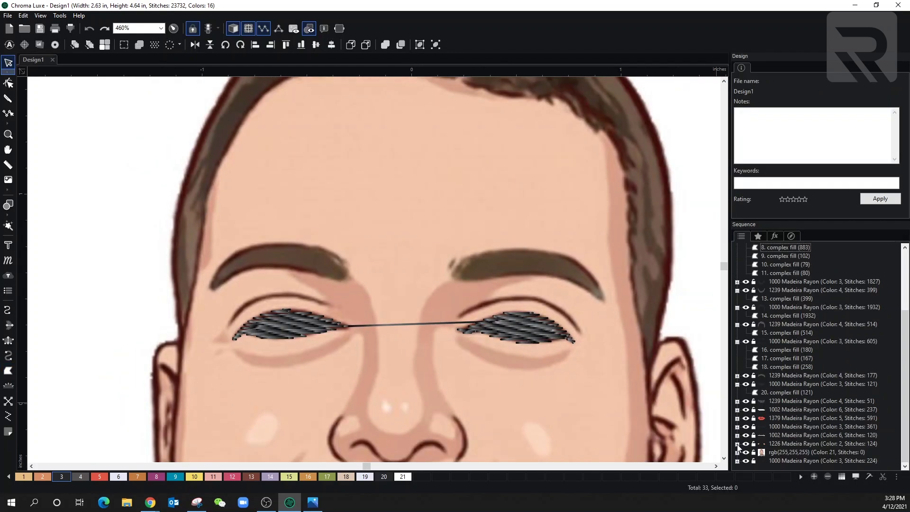
click(767, 462)
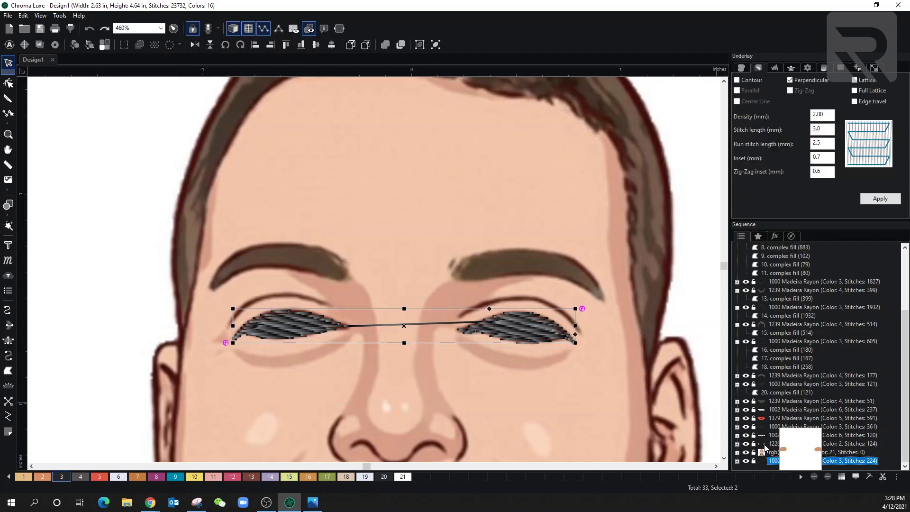
click(738, 462)
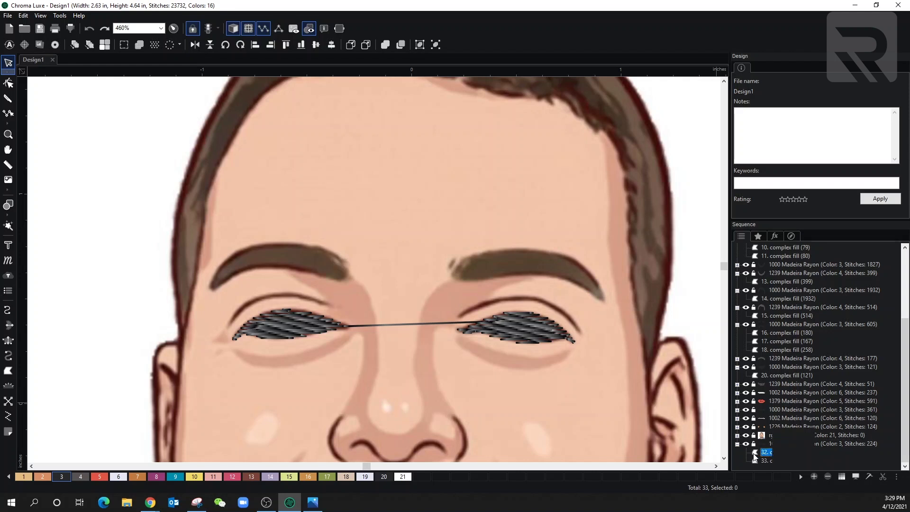
click(755, 454)
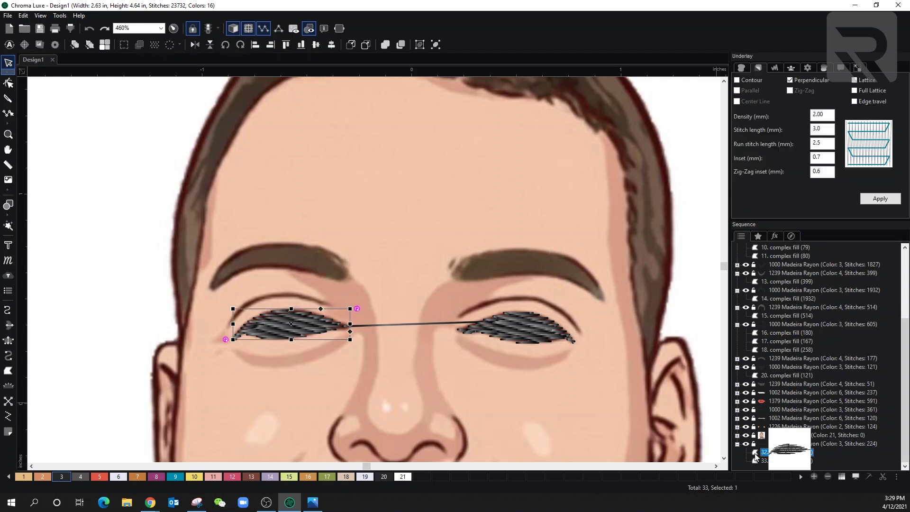
click(8, 85)
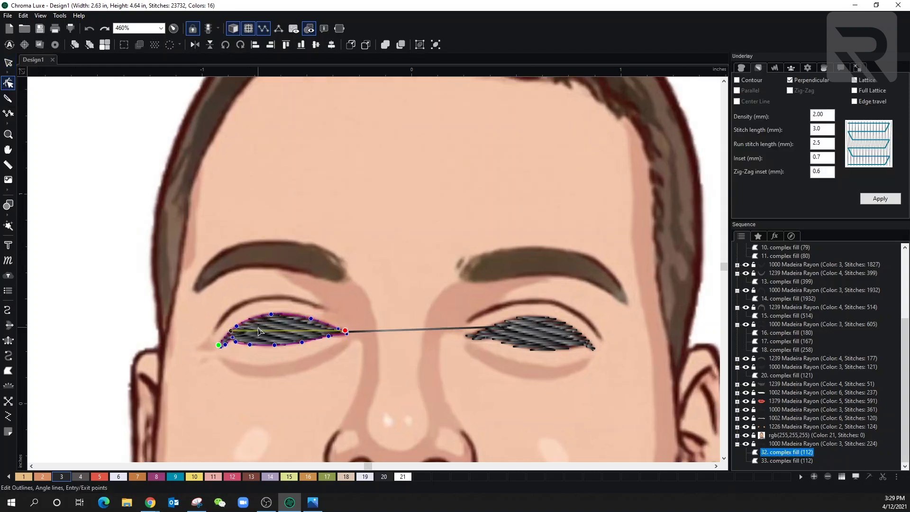
scroll(259, 330, up, 1)
right_click(246, 326)
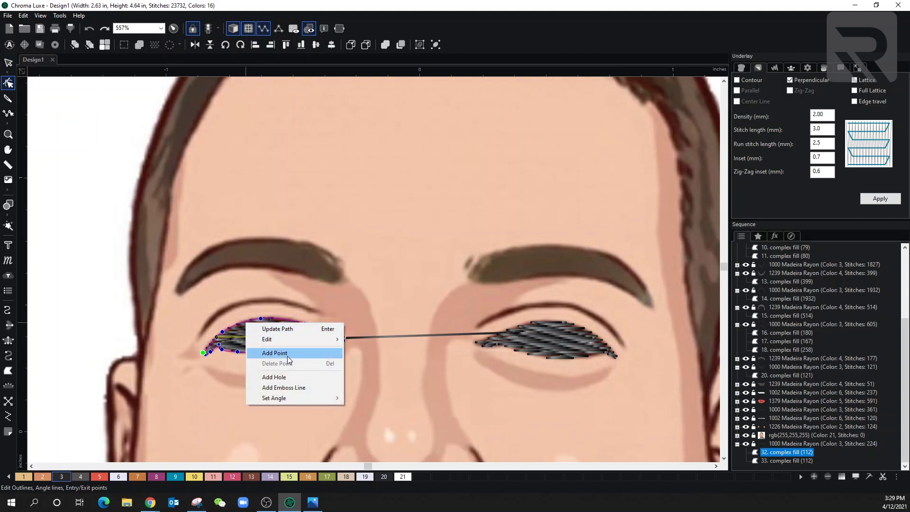
click(282, 376)
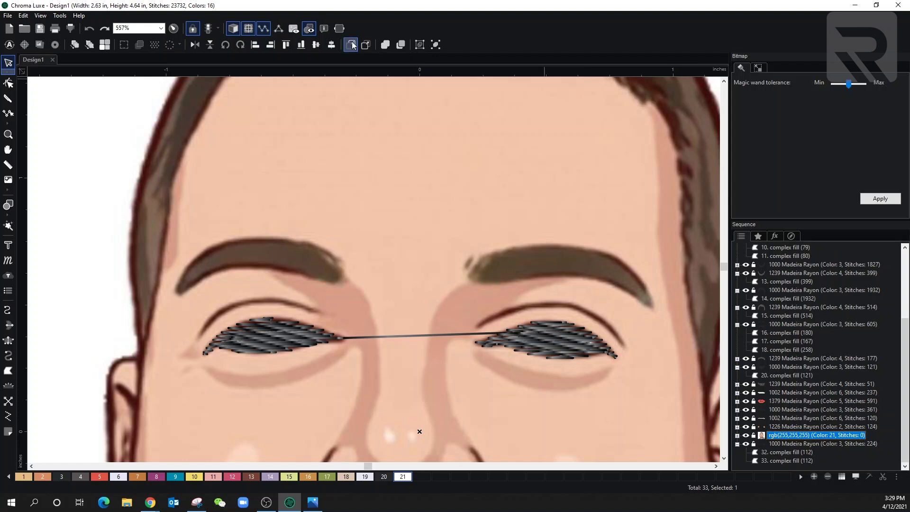
- Move the portrait reference image after the black eye fills in the sequence and select the left eye's black fill
click(352, 45)
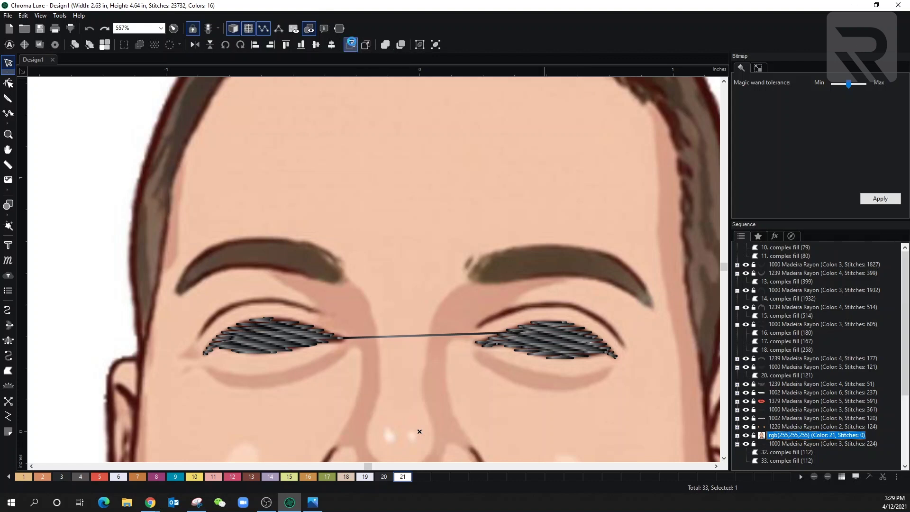
click(756, 445)
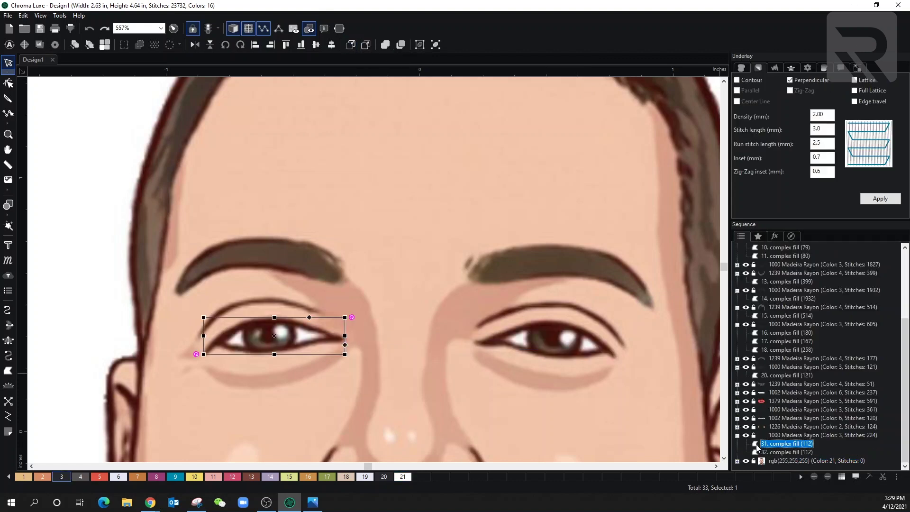
- Edit the left eye's black fill and add a hole around the white area at the eye's outer corner
click(10, 84)
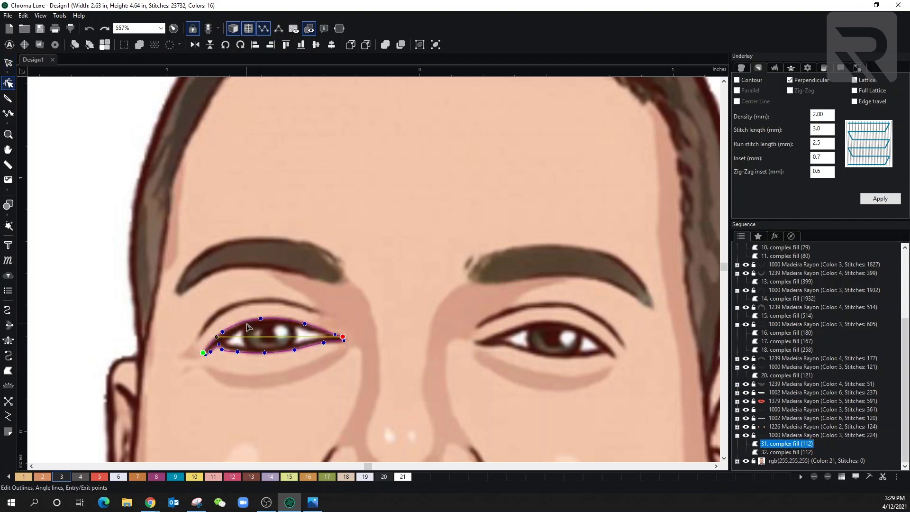
right_click(247, 327)
click(281, 375)
click(242, 335)
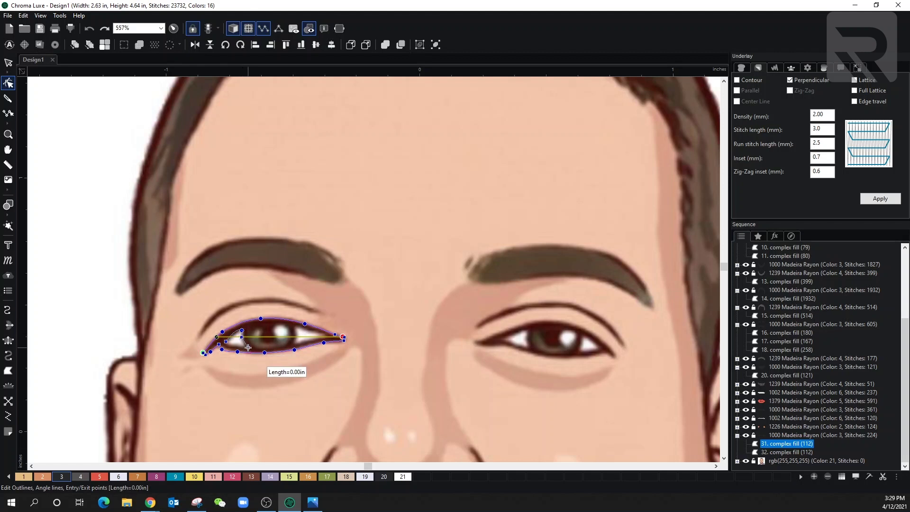
- Add a second hole to the left eye's black fill around the white area at the inner corner
right_click(293, 321)
click(325, 375)
click(294, 326)
right_click(311, 331)
click(325, 336)
right_click(306, 342)
click(293, 344)
click(297, 337)
click(296, 328)
key(Return)
- Add a hole in the left eye's black fill following the coloured iris and its highlight, leaving the pupil black
right_click(248, 323)
click(278, 378)
click(254, 327)
right_click(249, 331)
right_click(250, 340)
right_click(256, 346)
right_click(271, 348)
right_click(284, 346)
right_click(290, 335)
right_click(286, 328)
right_click(280, 324)
click(276, 325)
right_click(273, 330)
click(275, 336)
right_click(275, 341)
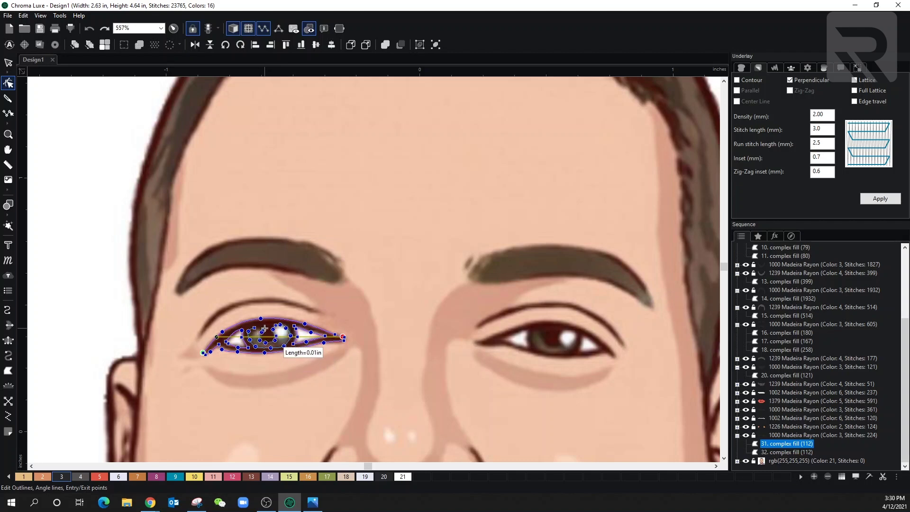
- Refine the left iris hole by shifting a node beside the highlight and deleting a surplus point near the pupil
scroll(261, 340, up, 4)
scroll(365, 378, up, 1)
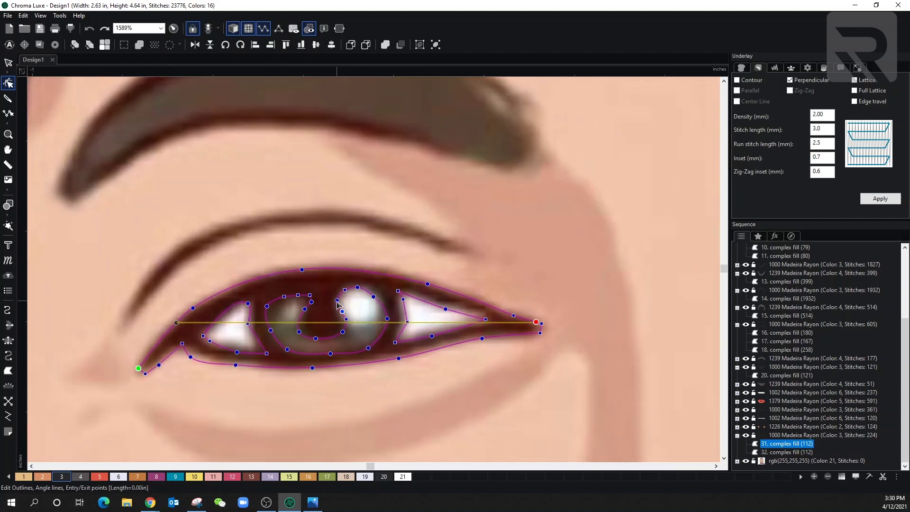
drag(328, 297, 345, 301)
right_click(307, 304)
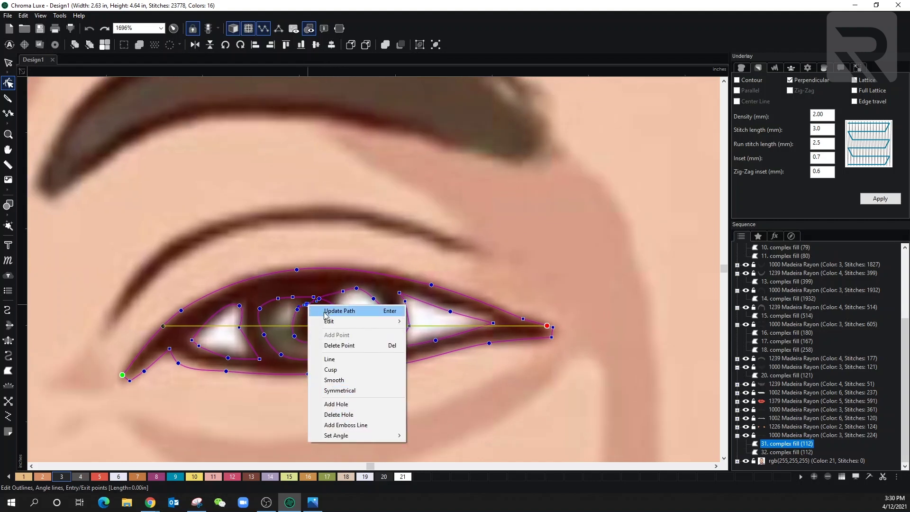
click(325, 346)
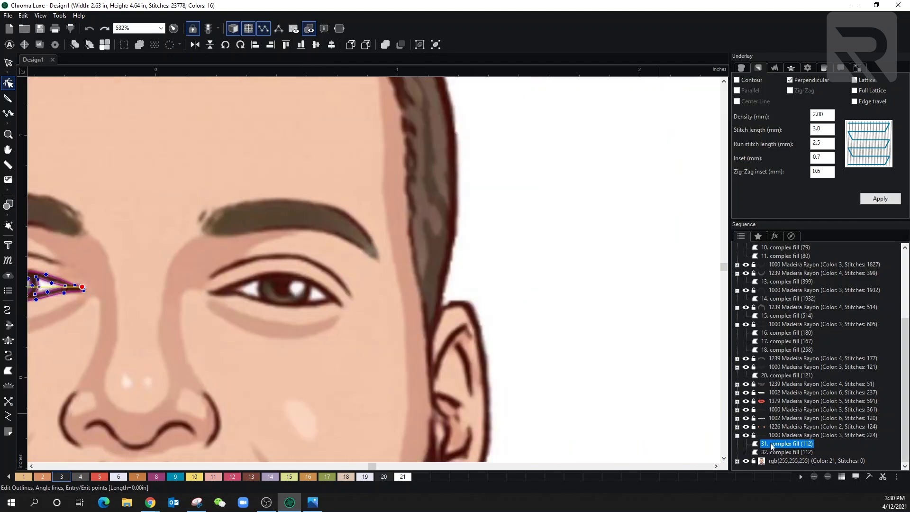
- Add holes to the right eye's black fill around the white areas on both sides of the iris
scroll(227, 294, up, 3)
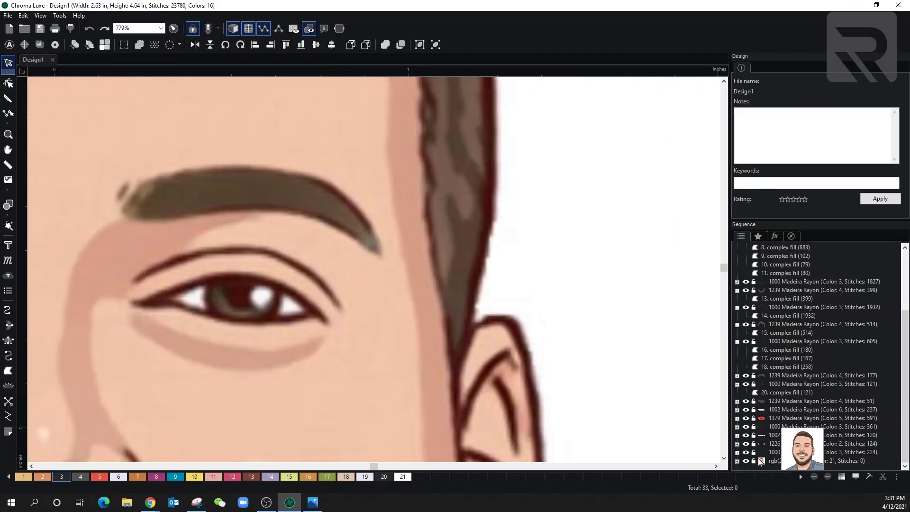
click(216, 293)
click(200, 284)
click(208, 284)
click(203, 294)
click(208, 311)
click(188, 306)
click(174, 300)
right_click(181, 288)
right_click(296, 290)
click(326, 344)
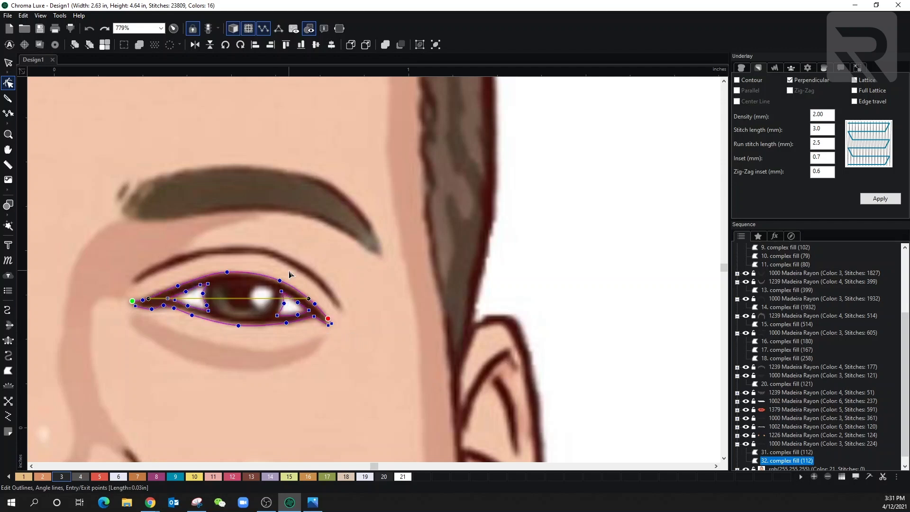
- Add a hole around the right eye's iris and highlight, leaving the pupil black, and adjust a node near the pupil
click(261, 318)
click(274, 294)
click(267, 287)
click(257, 285)
click(250, 288)
click(249, 295)
click(234, 307)
click(225, 298)
right_click(224, 282)
key(Return)
scroll(225, 283, up, 3)
drag(154, 302, 148, 296)
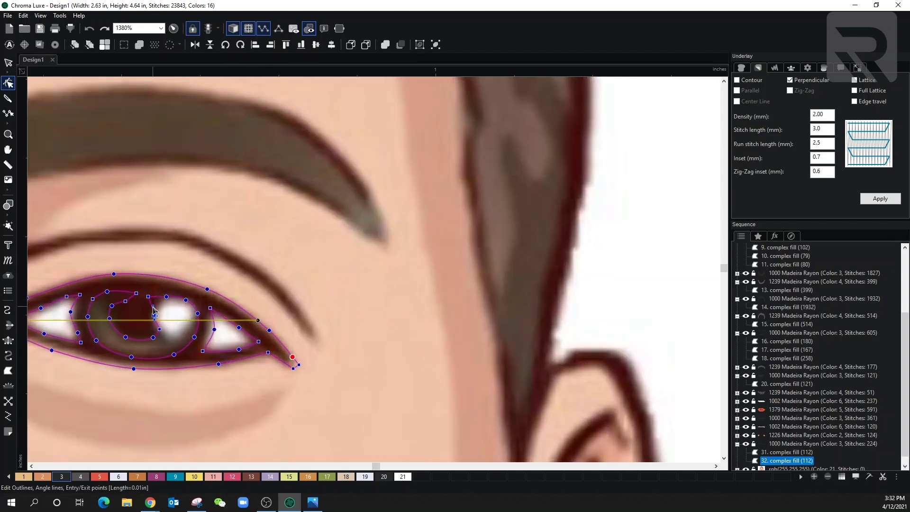
scroll(113, 327, down, 4)
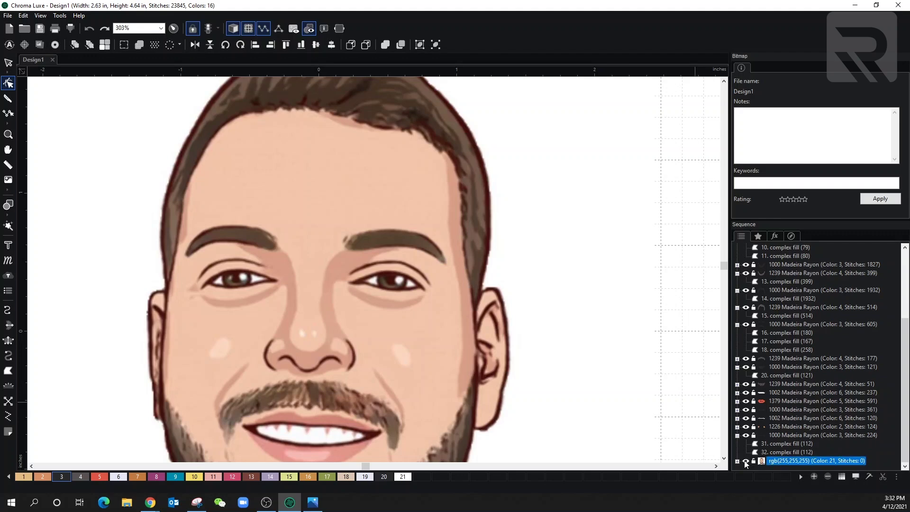
- Hide the portrait reference image and convert both black eye fills to Satin
click(746, 461)
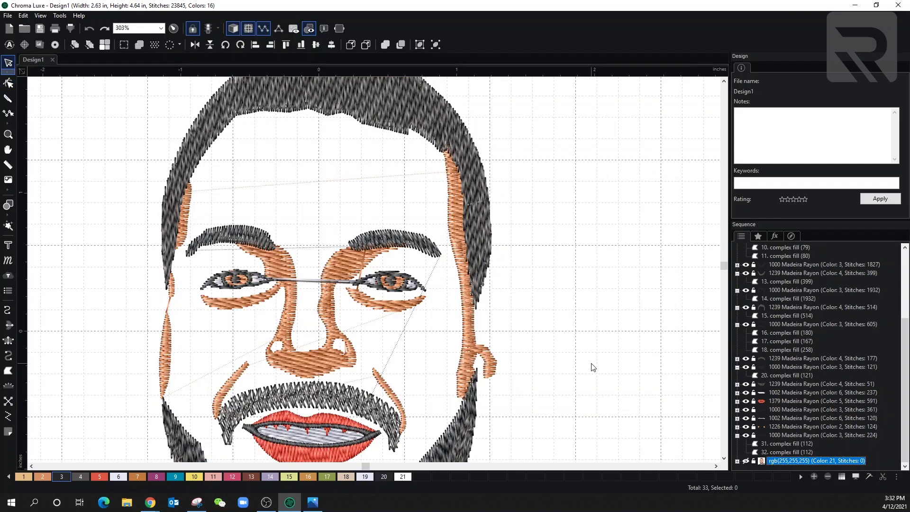
click(762, 434)
right_click(762, 435)
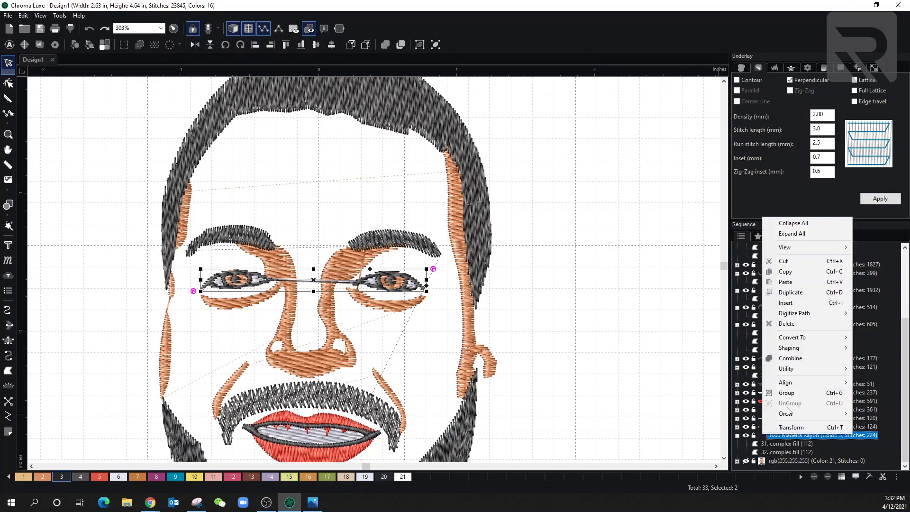
mouse_move(792, 342)
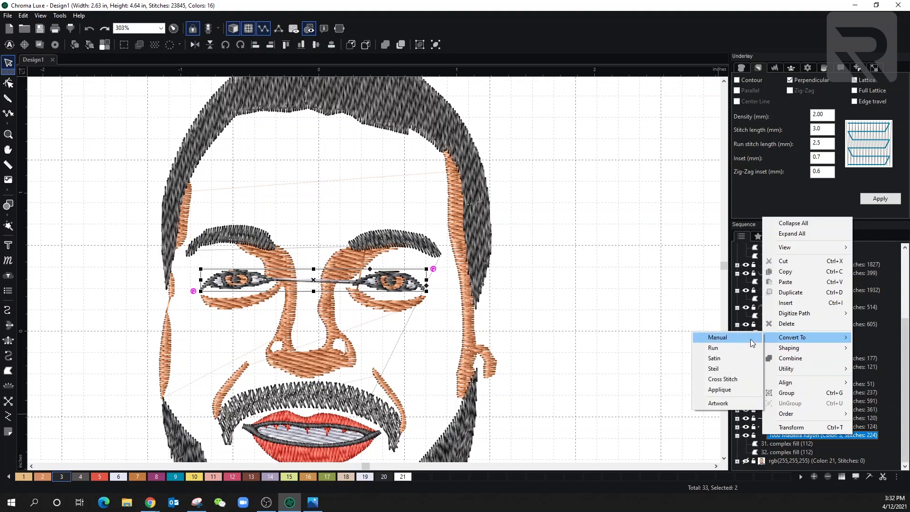
click(728, 359)
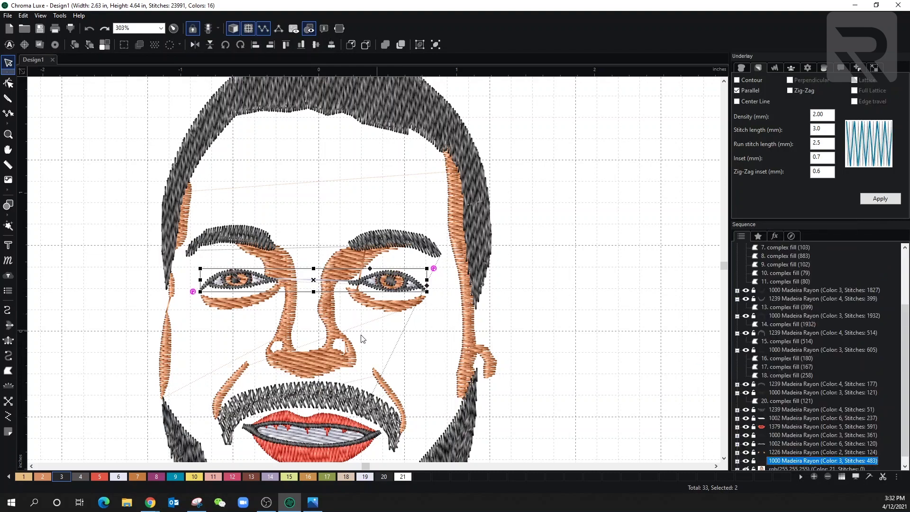
- Turn off the Parallel underlay for both satin eye outlines and set their density to 0.3 mm
scroll(313, 306, up, 4)
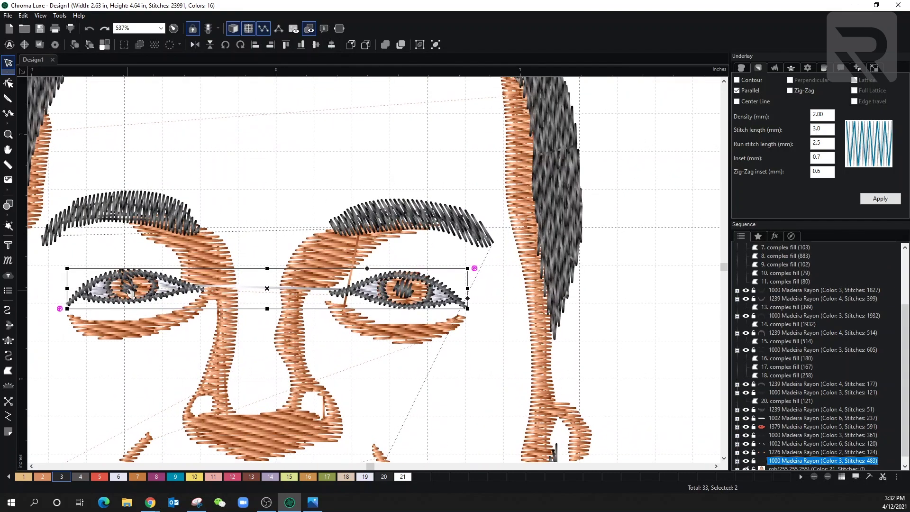
click(737, 90)
click(742, 71)
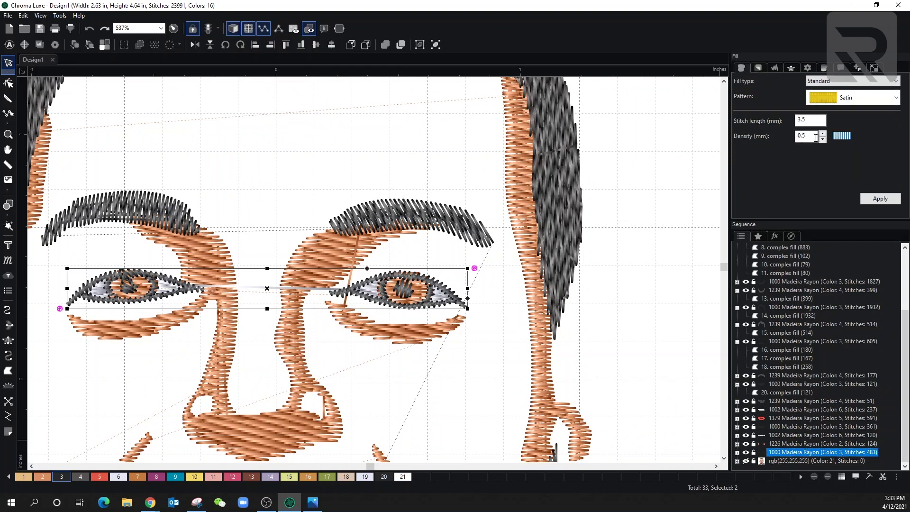
click(880, 198)
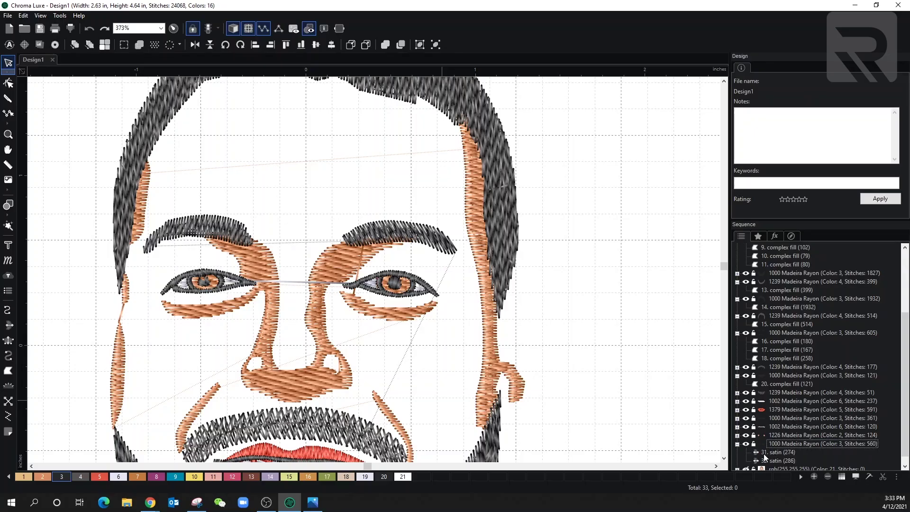
- Edit the left eye's satin shape and delete the split line crossing the upper lid above the pupil
click(760, 453)
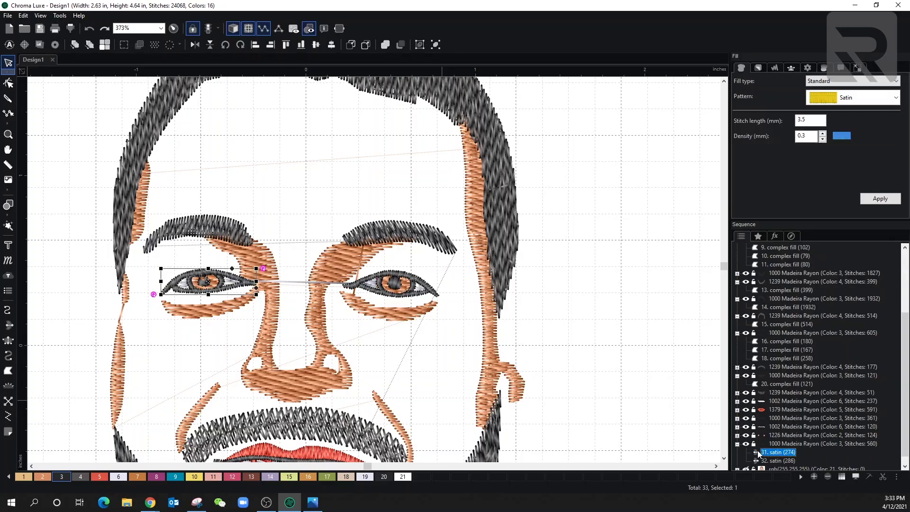
click(8, 83)
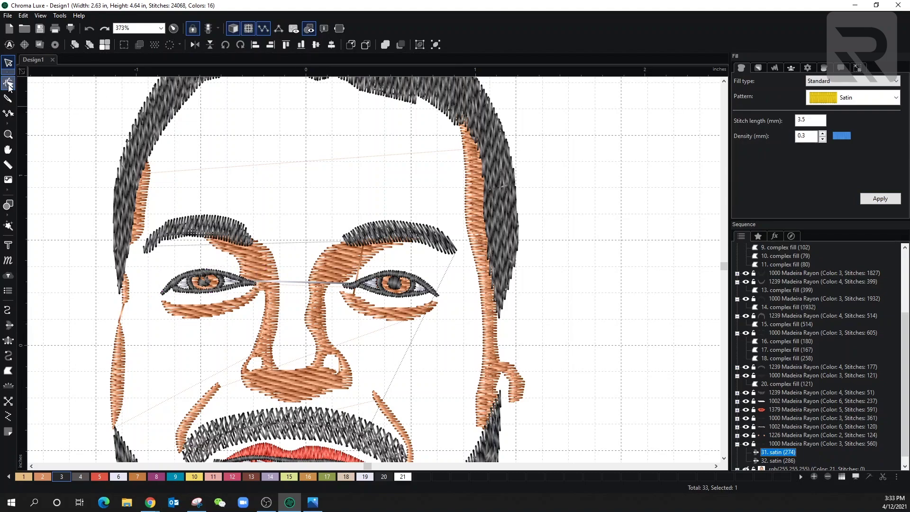
scroll(177, 275, up, 5)
scroll(197, 308, left, 3)
scroll(297, 324, up, 2)
scroll(297, 324, up, 6)
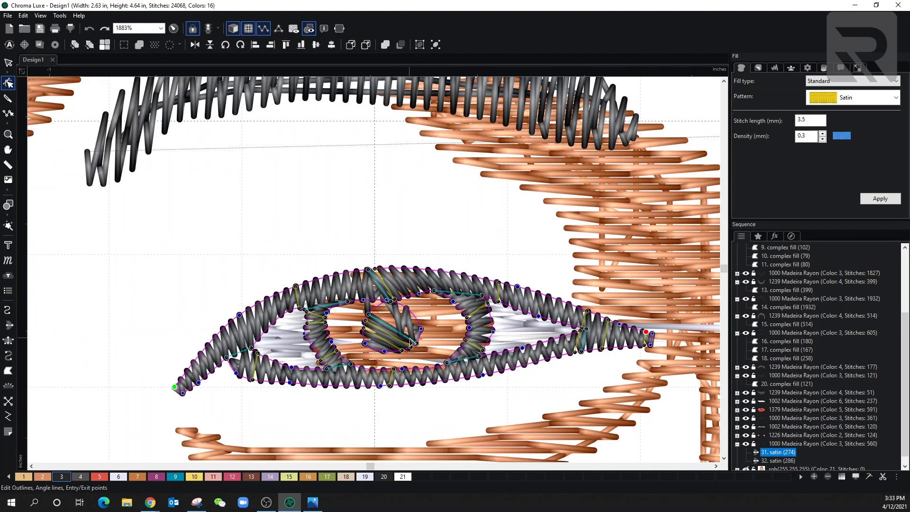
scroll(404, 327, up, 1)
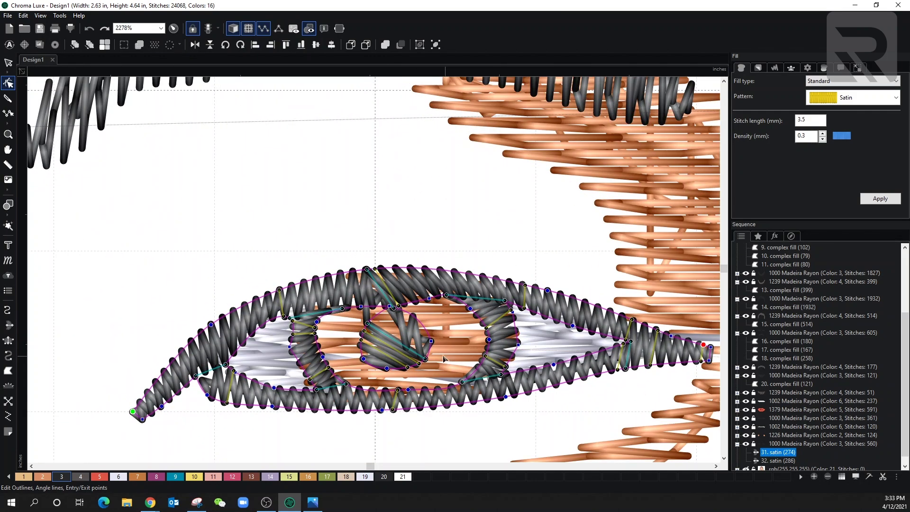
right_click(366, 270)
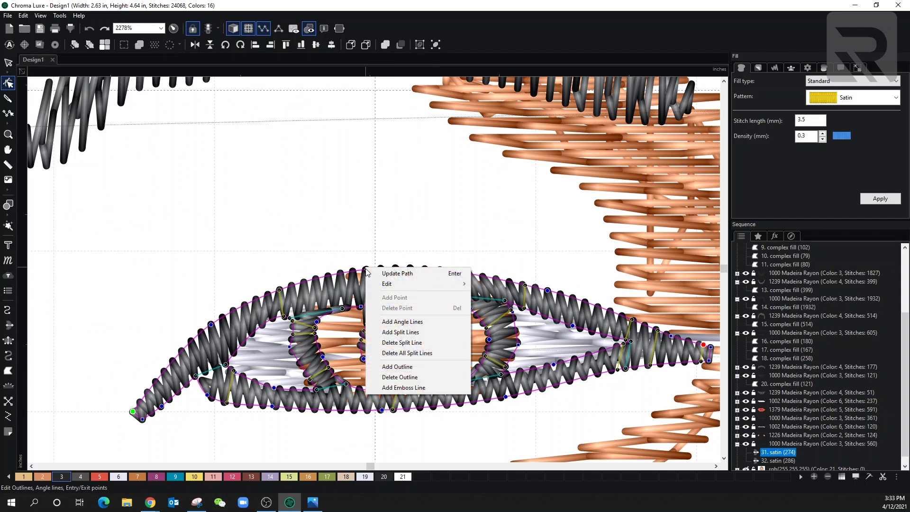
click(414, 344)
- Delete a surplus angle line in the left pupil, level the remaining one and adjust the upper lid's angle line
drag(368, 324, 387, 308)
drag(424, 362, 404, 372)
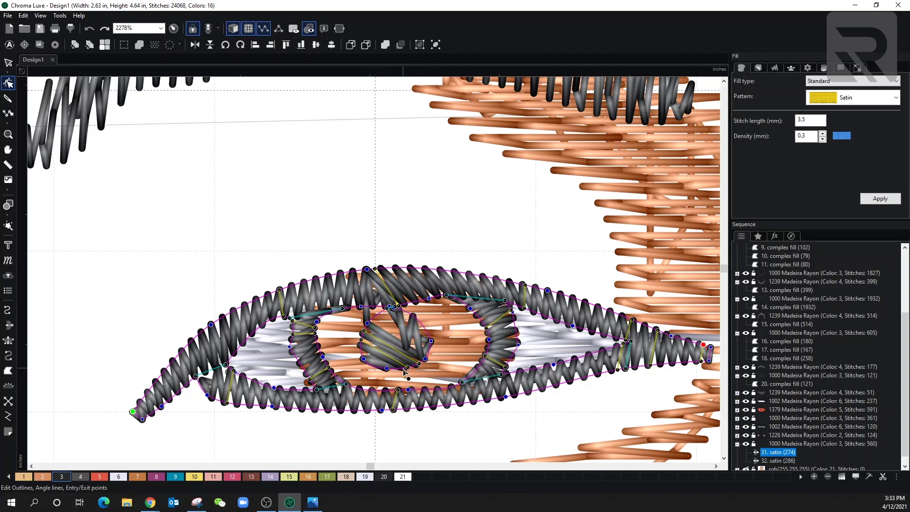
right_click(410, 373)
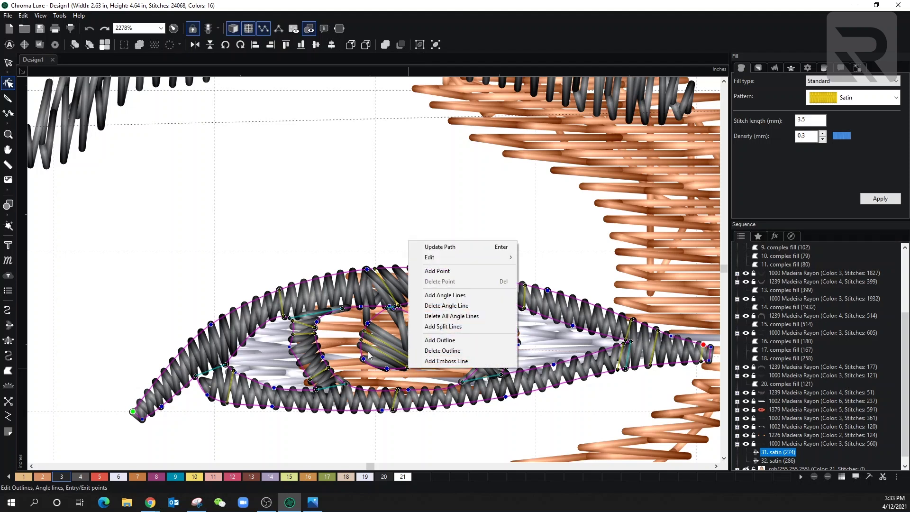
click(451, 310)
drag(418, 366, 429, 334)
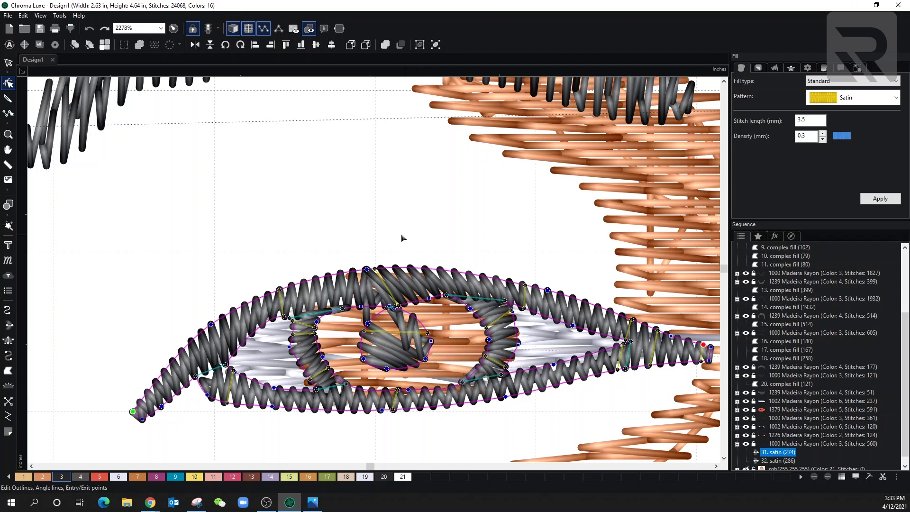
drag(376, 272, 390, 268)
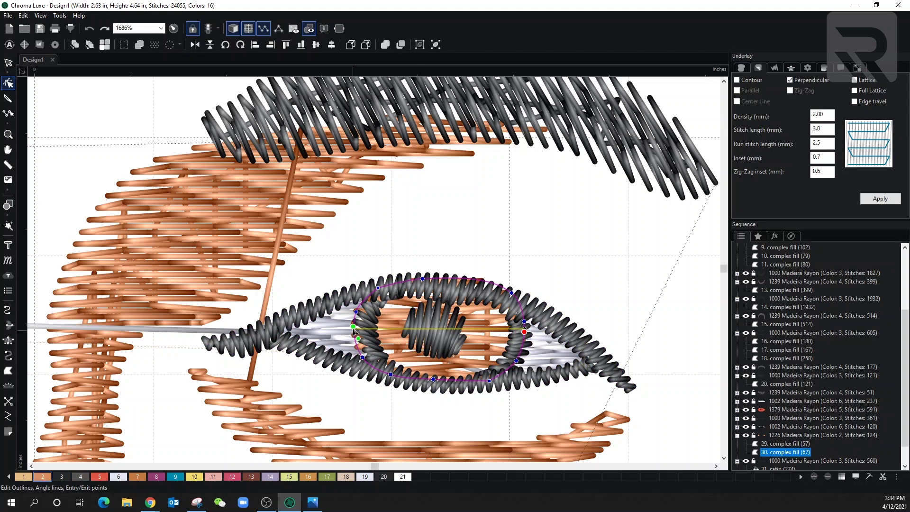
- Move the right iris fill's start point to its lower edge and shift its inner-side nodes inward under the black outline
drag(362, 345, 388, 396)
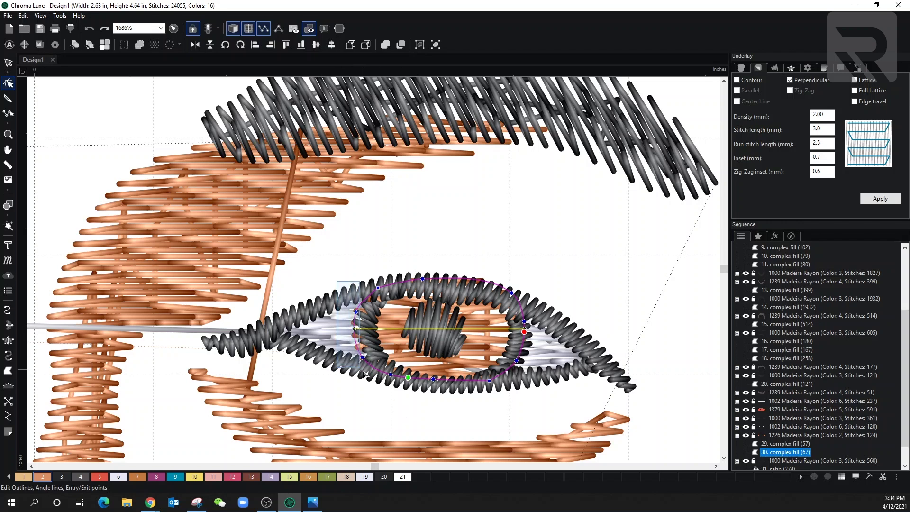
drag(357, 314, 363, 315)
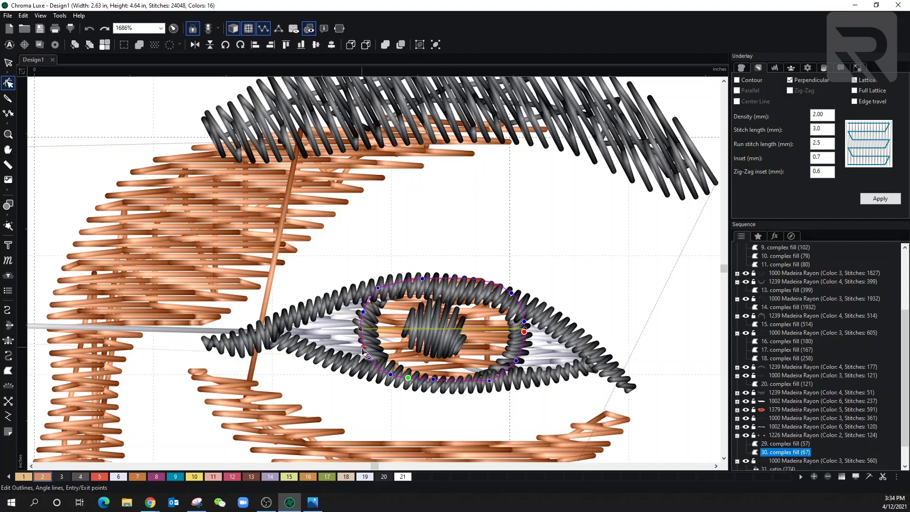
- Delete an angle line in the right eye's satin pupil and set the remaining one nearly horizontal across the pupil
scroll(787, 401, down, 1)
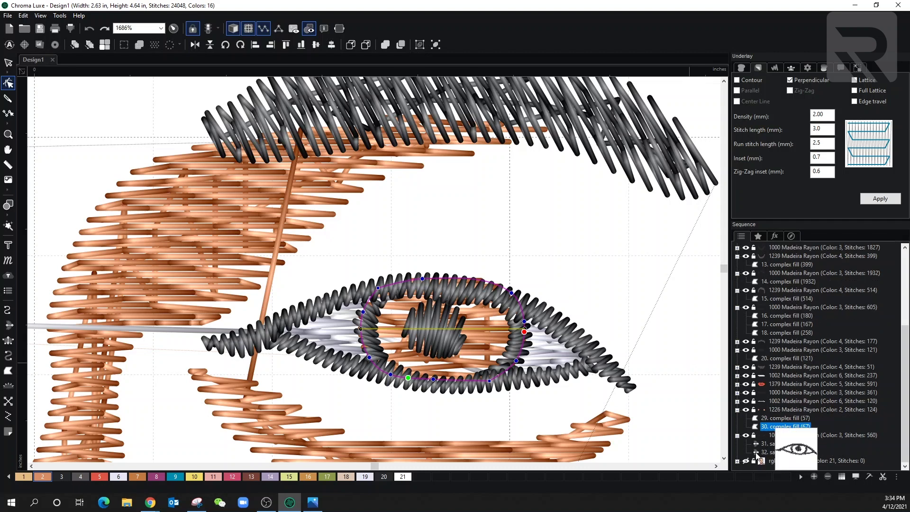
click(778, 452)
scroll(402, 293, up, 2)
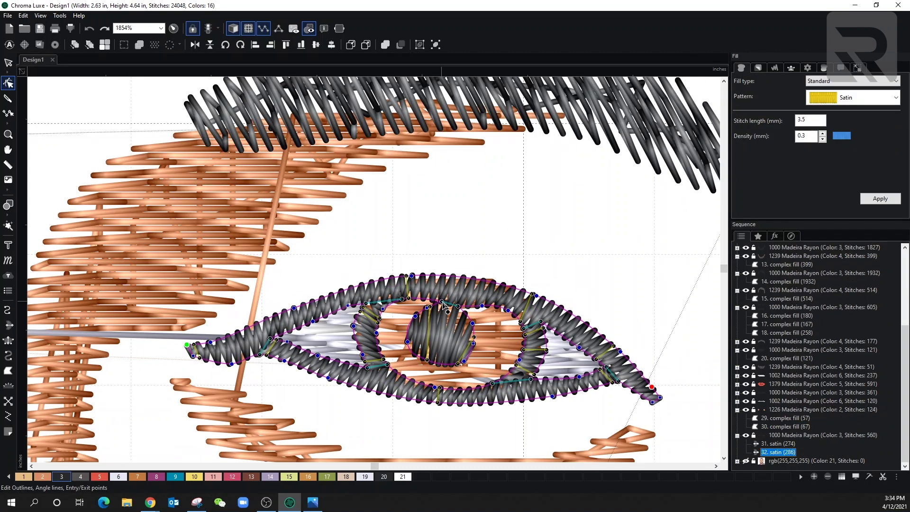
right_click(486, 349)
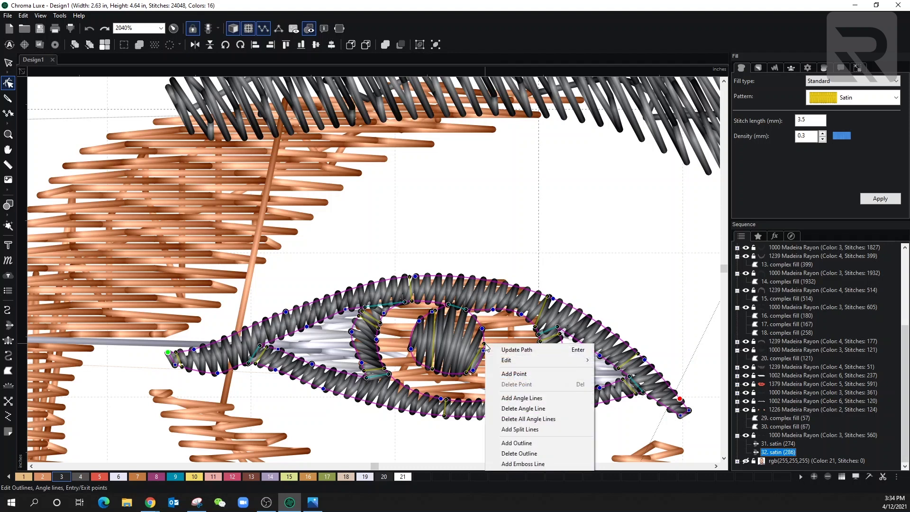
click(528, 411)
drag(436, 317, 483, 351)
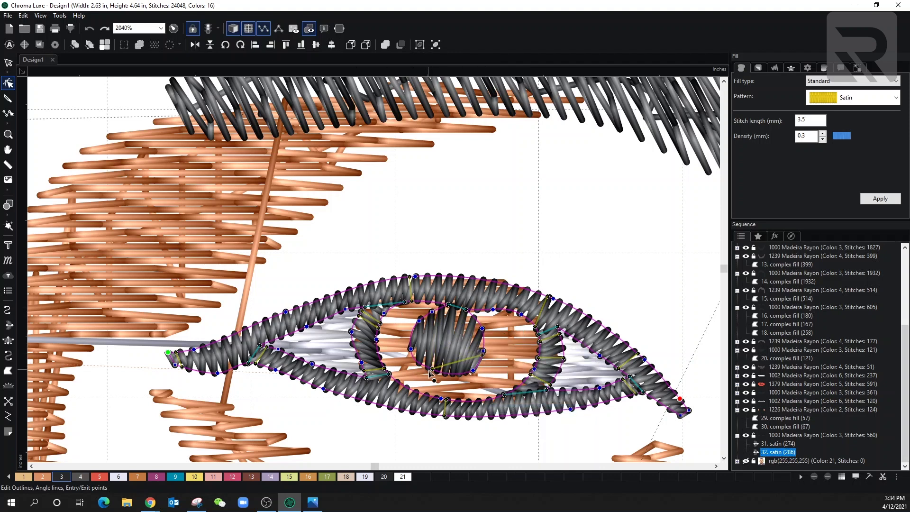
drag(430, 370, 411, 347)
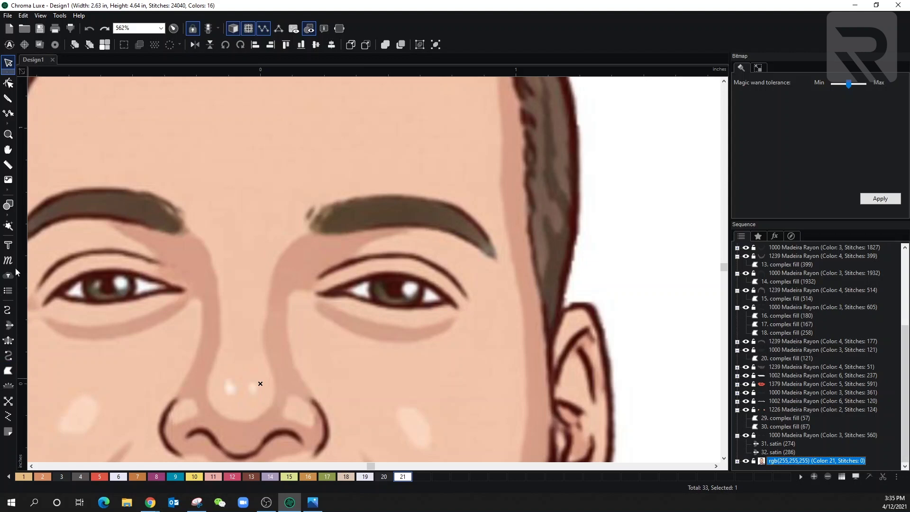
- Draw an ellipse over the white highlight in the left eye
click(8, 214)
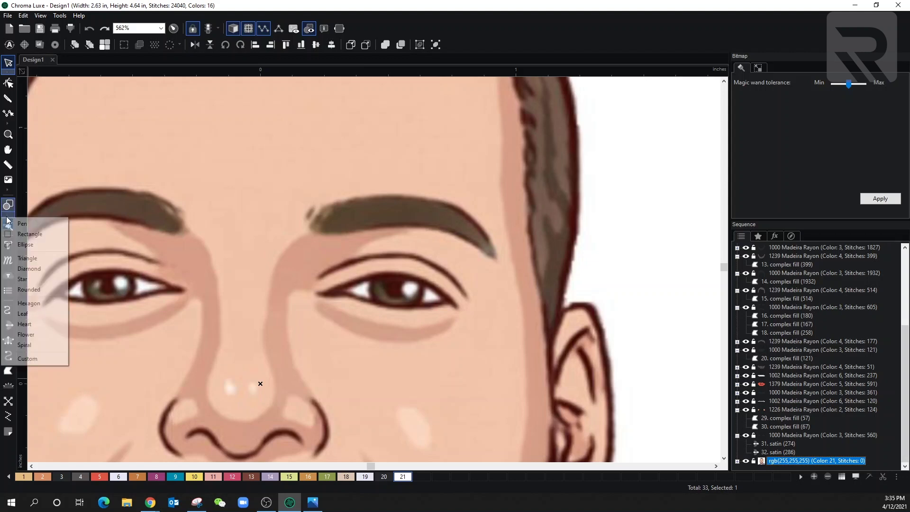
click(21, 245)
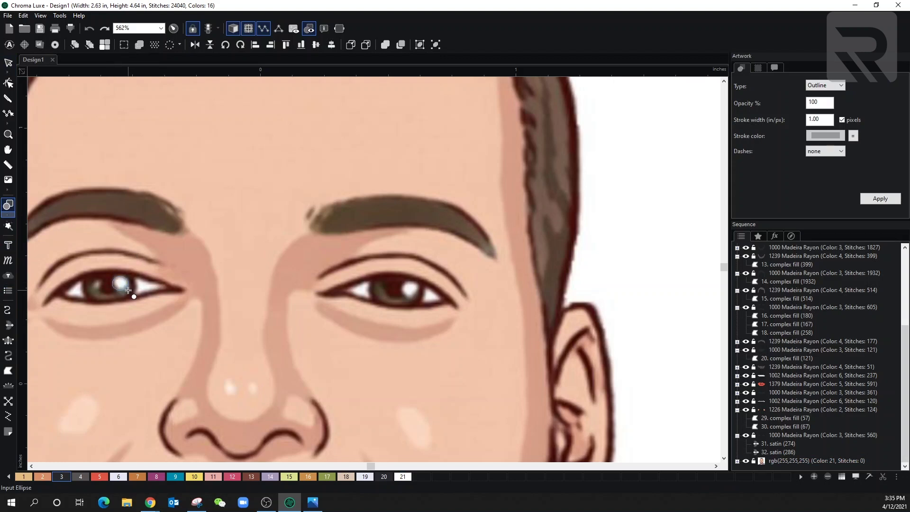
drag(128, 290, 129, 290)
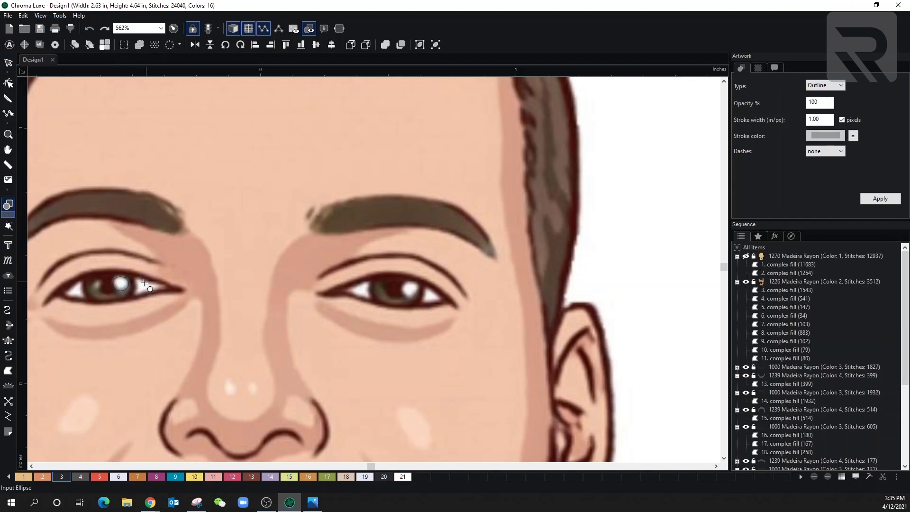
- Convert the ellipse over the left eye's highlight to a satin fill and recolour it to white thread, palette colour 6
click(8, 63)
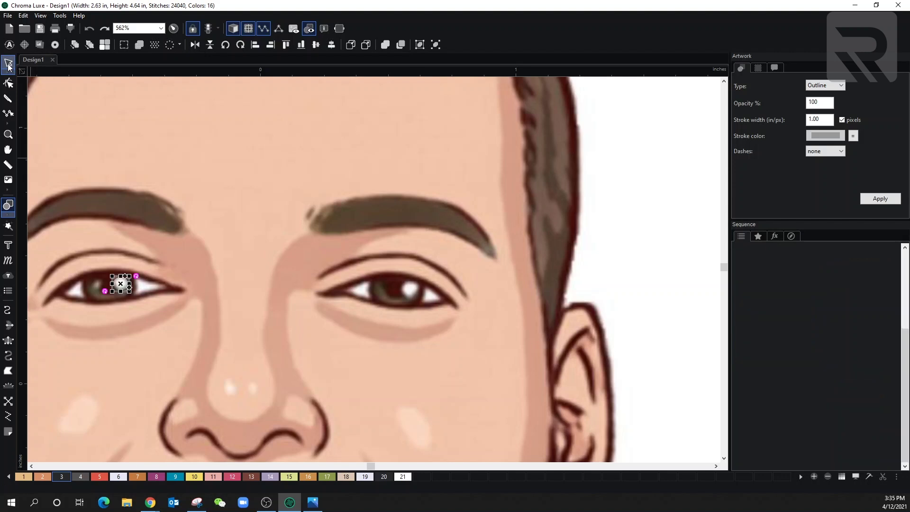
right_click(121, 283)
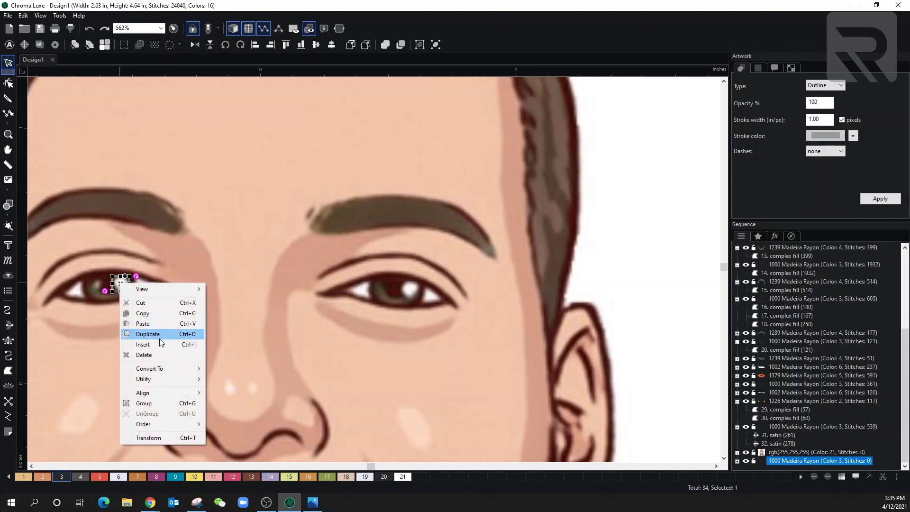
mouse_move(158, 374)
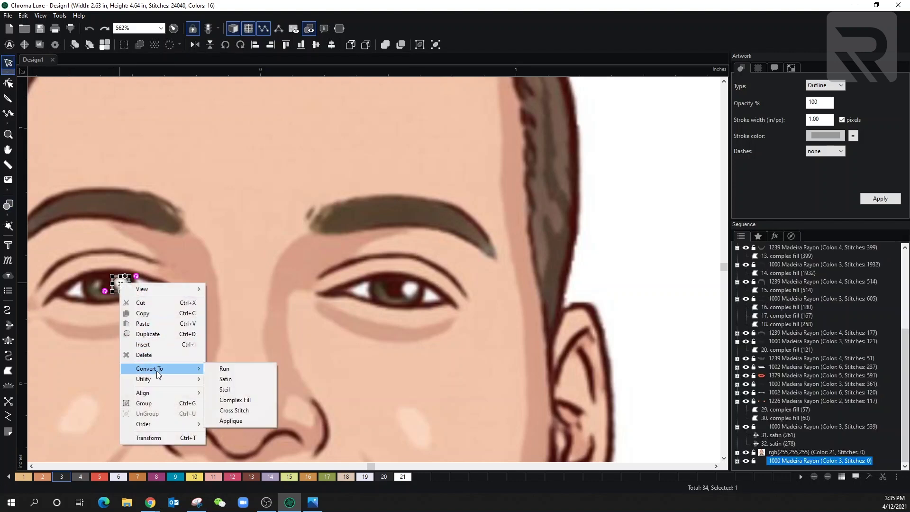
click(227, 379)
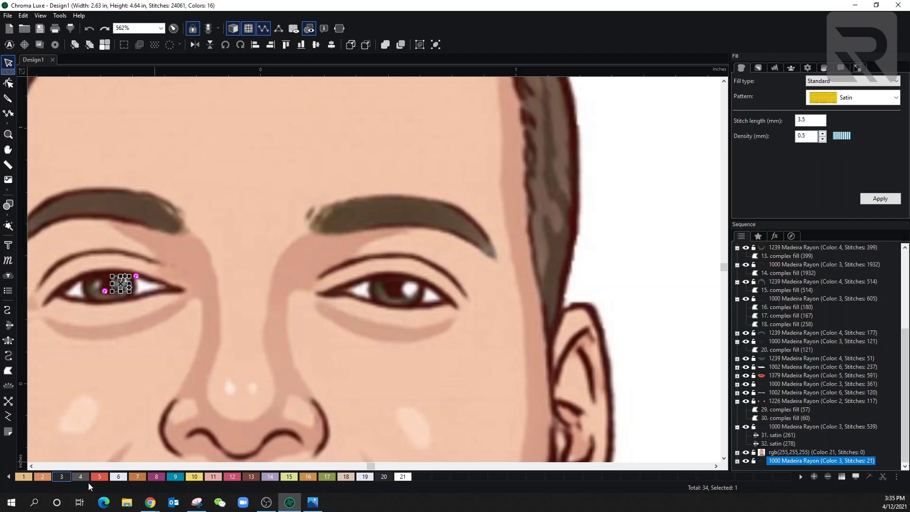
click(117, 477)
scroll(208, 317, left, 3)
scroll(315, 289, up, 3)
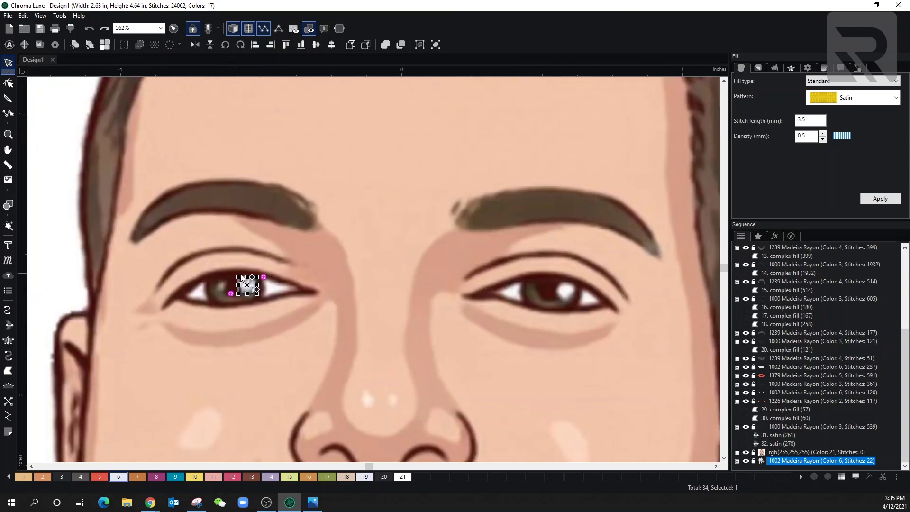
- Turn off the Parallel underlay of the left eye's highlight and set its fill density to 0.3 mm
click(763, 68)
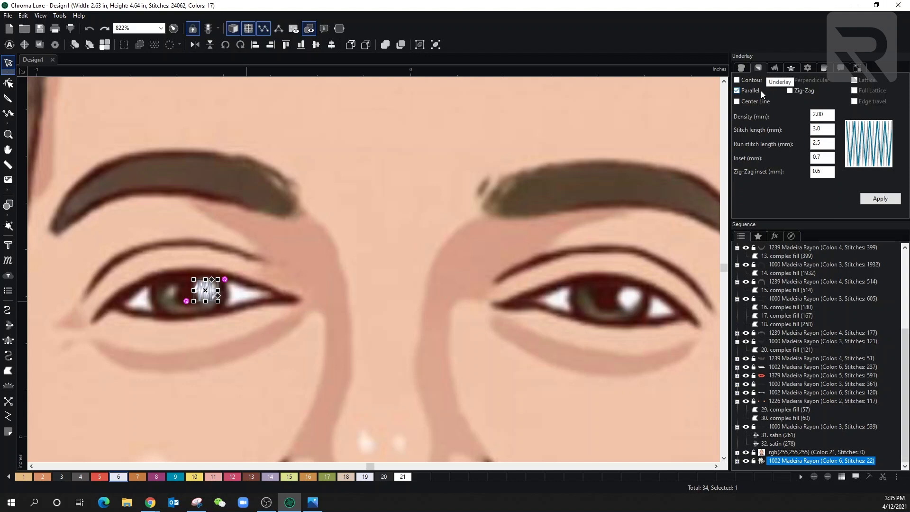
click(875, 199)
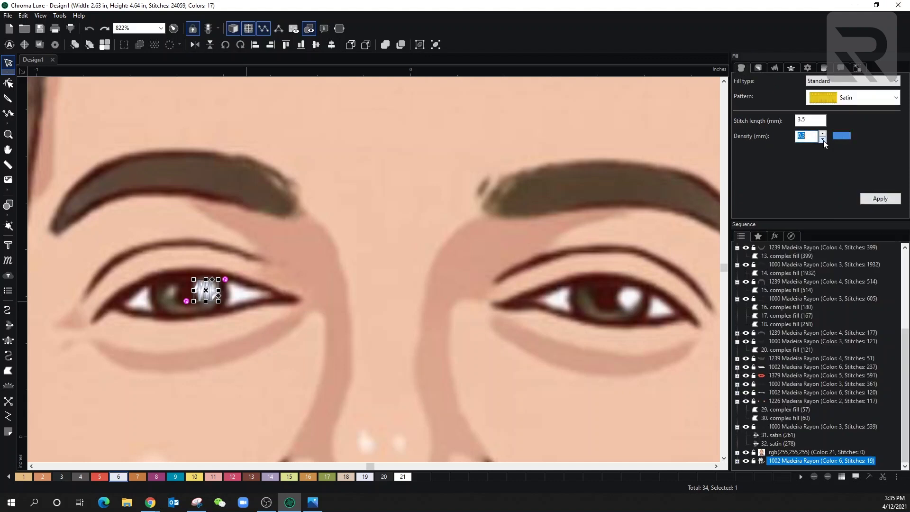
click(876, 200)
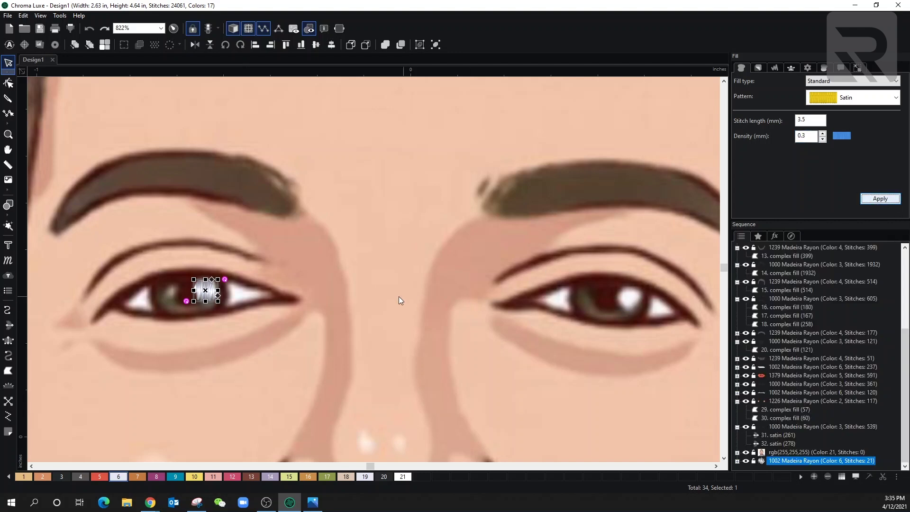
- Copy the left eye's satin highlight and place the copy over the white highlight in the right eye
scroll(420, 299, down, 4)
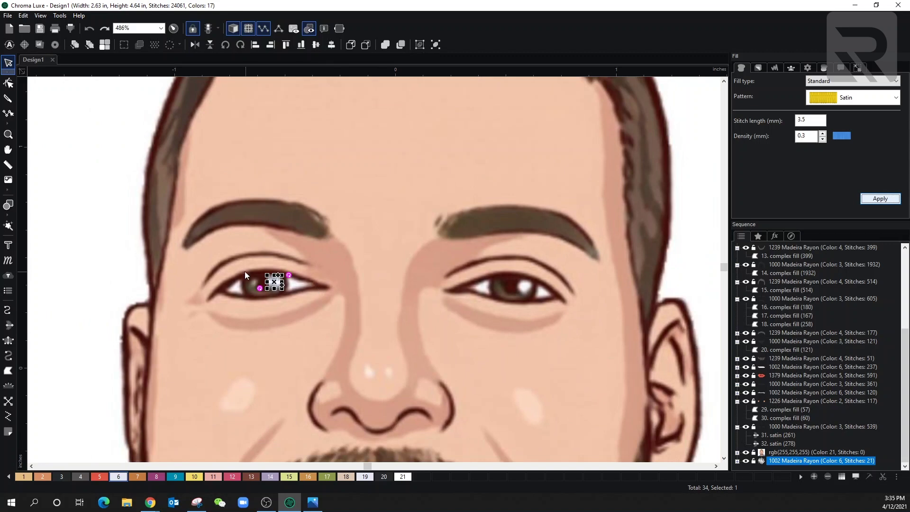
right_click(277, 283)
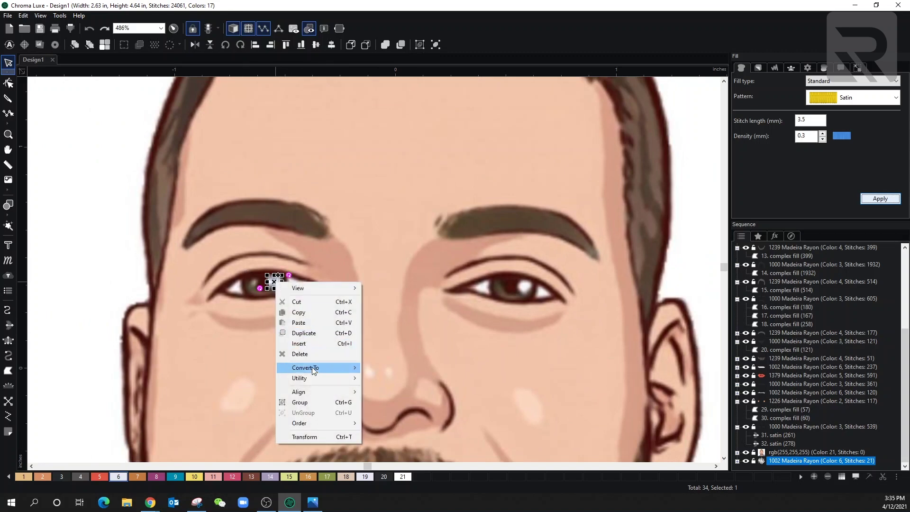
click(301, 314)
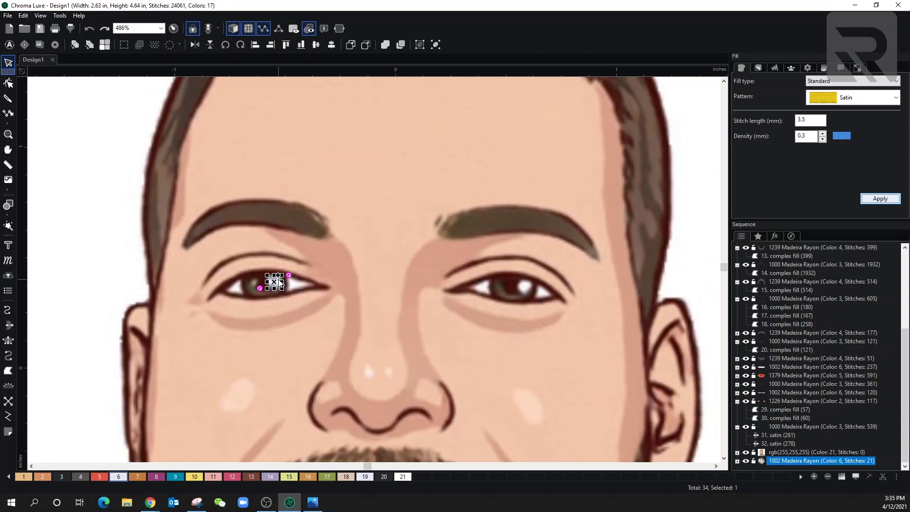
right_click(280, 283)
click(303, 319)
drag(277, 283, 525, 286)
right_click(133, 277)
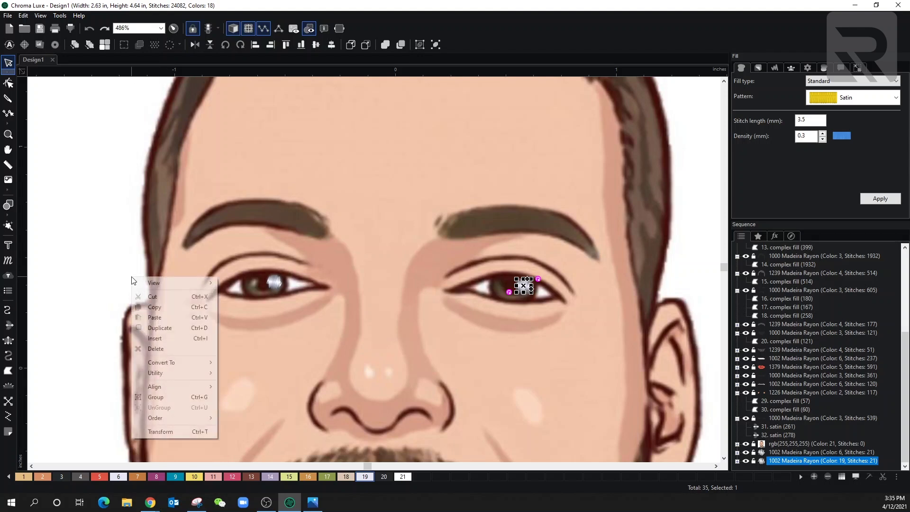
click(702, 225)
- Hide the reference bitmap to inspect the stitched face and show it again
scroll(680, 234, down, 3)
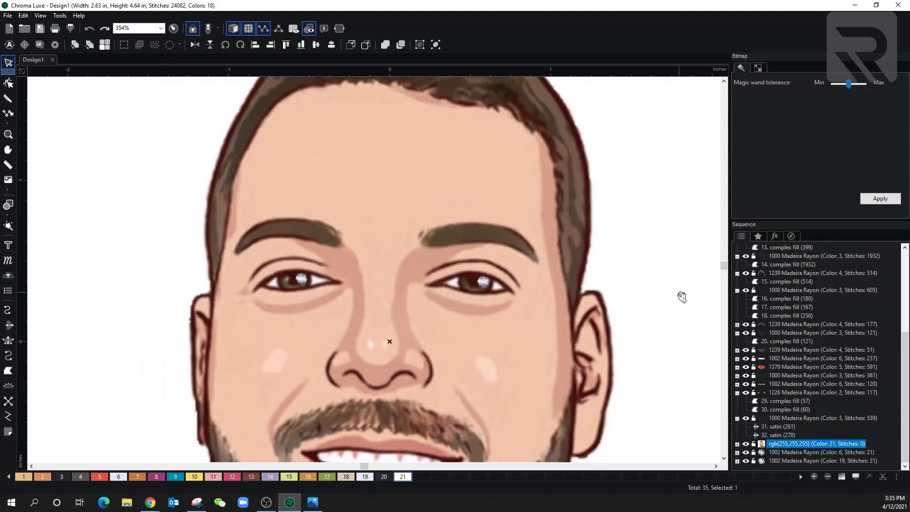
click(746, 445)
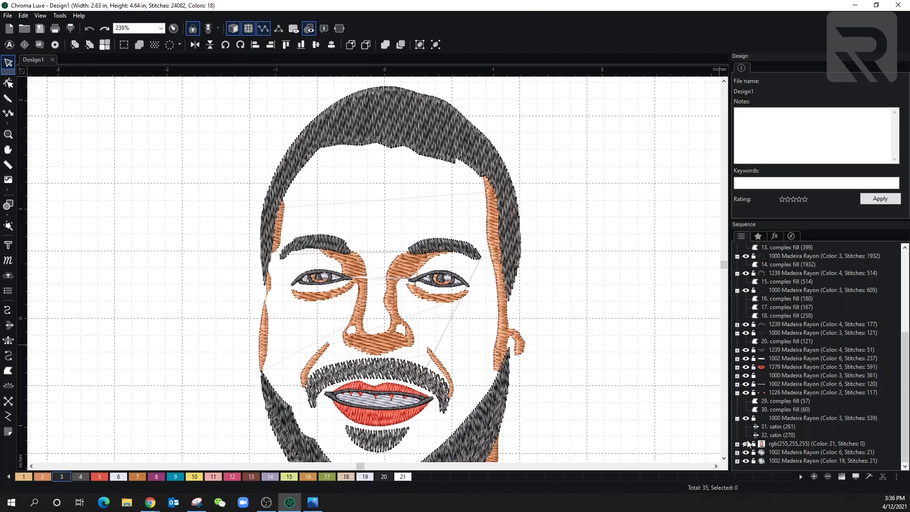
click(746, 444)
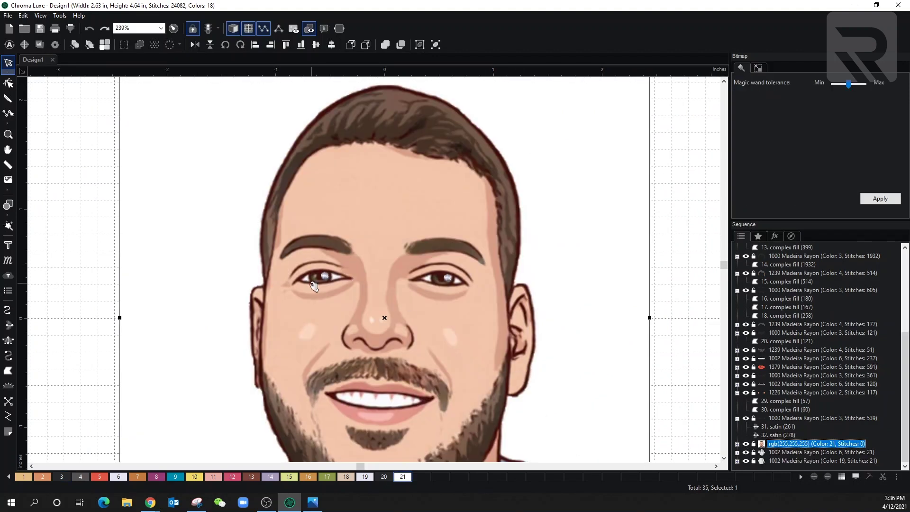
- Draw a run path along the crease above the left eye, from its outer corner to its inner end
scroll(296, 279, up, 3)
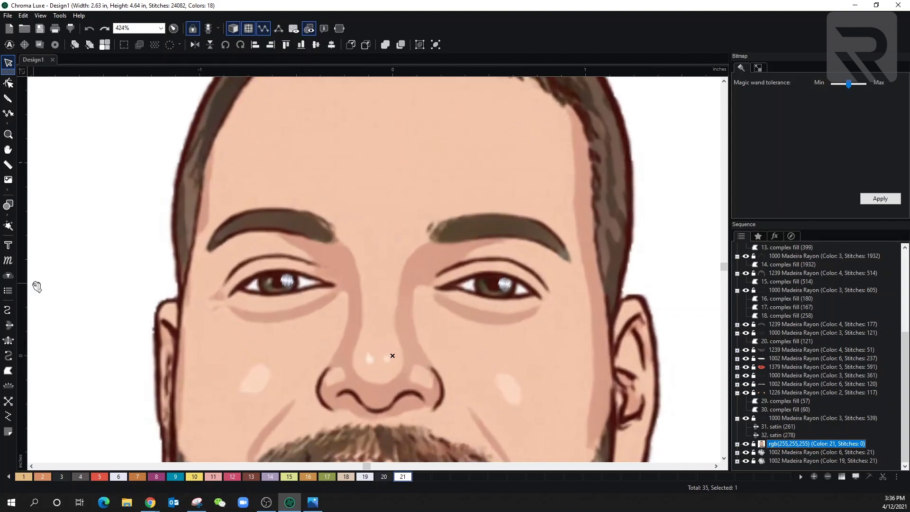
click(8, 312)
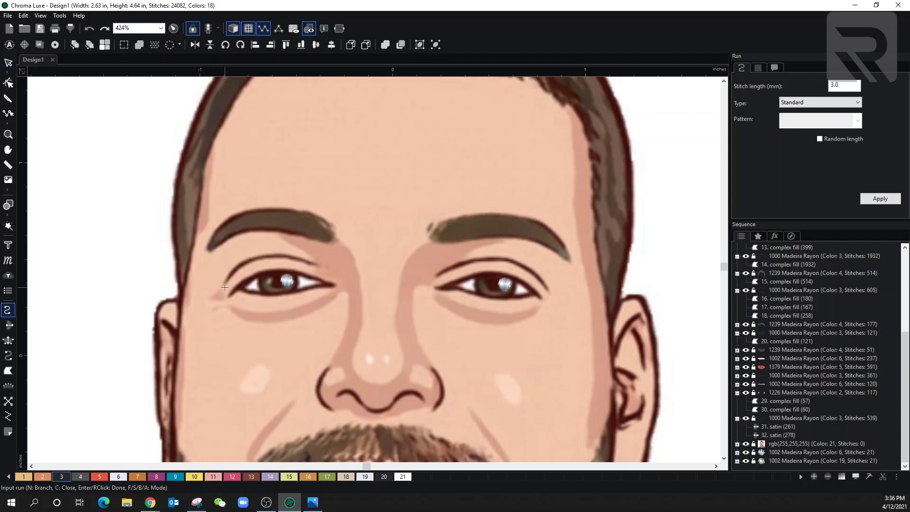
click(223, 285)
click(234, 268)
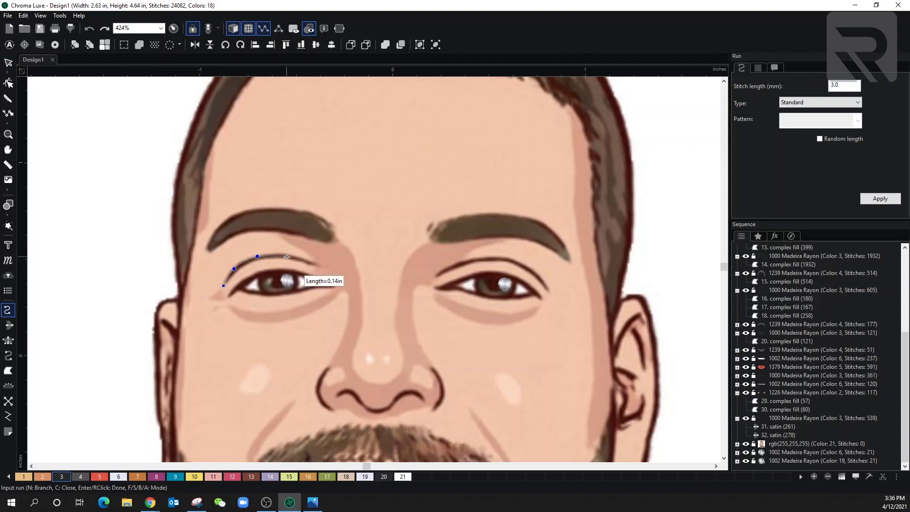
click(288, 256)
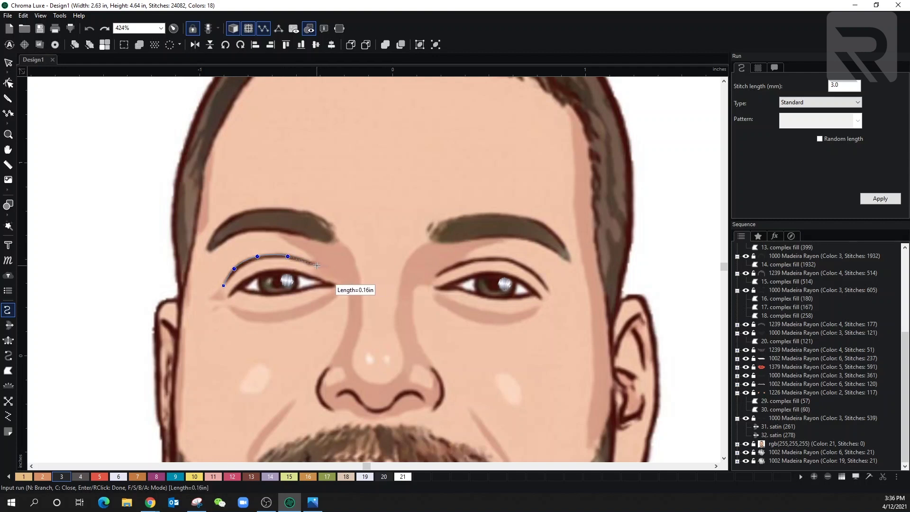
key(Return)
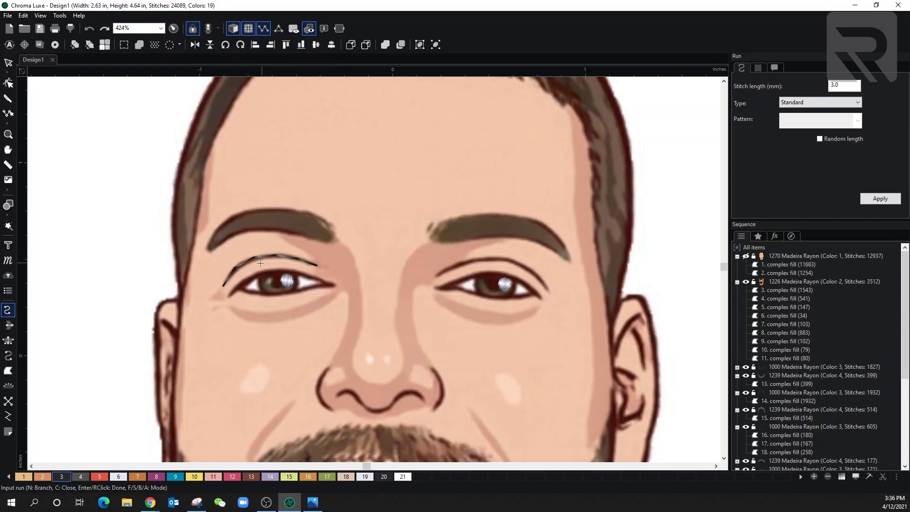
- Set the left eyelid crease's run type to Triple Rope with a stitch length of 2.0 mm
click(9, 63)
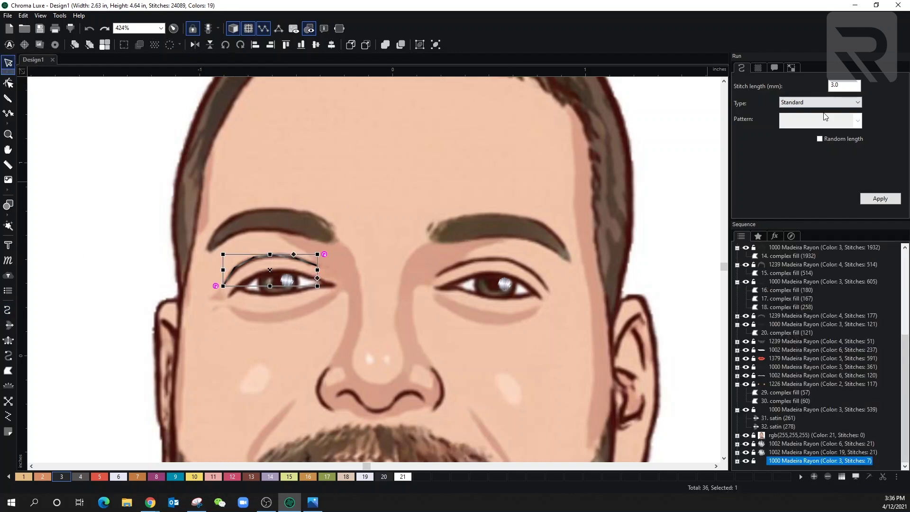
click(851, 104)
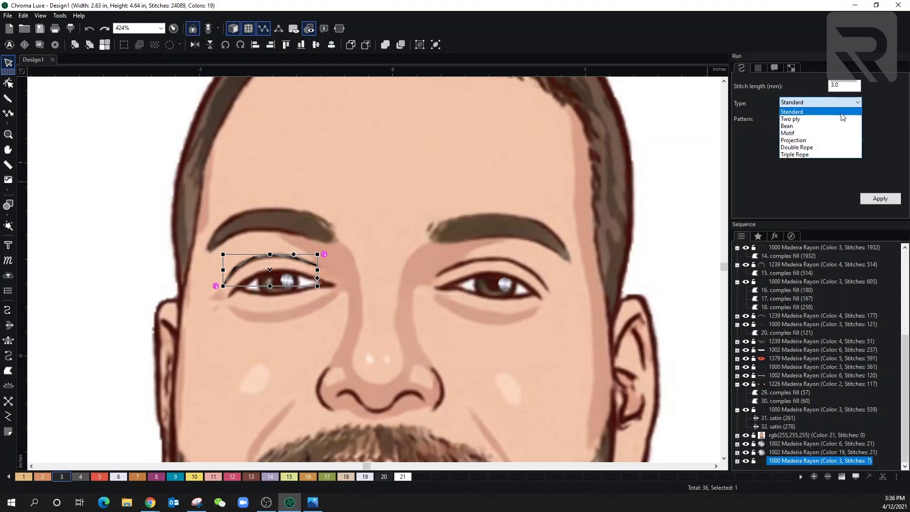
click(803, 155)
click(881, 198)
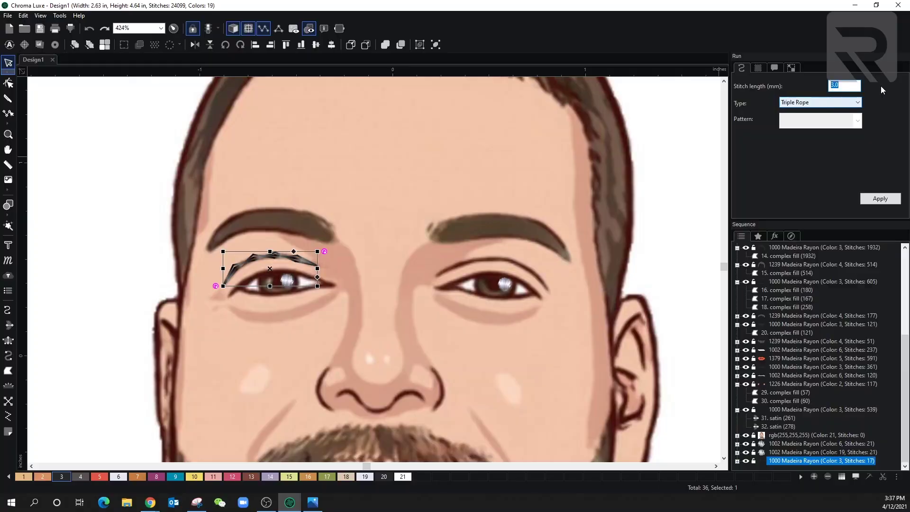
text(2.0)
key(Return)
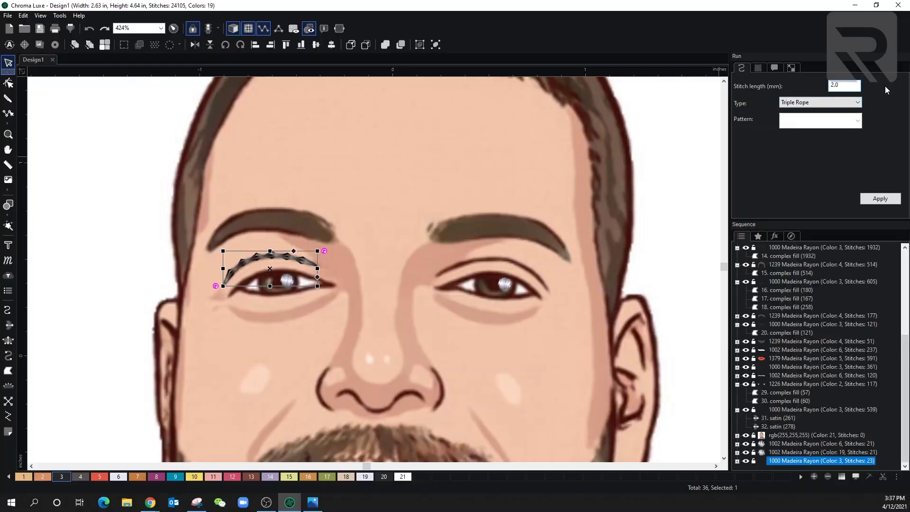
- Draw a run path along the crease above the right eye and set its type to Triple Rope
click(8, 310)
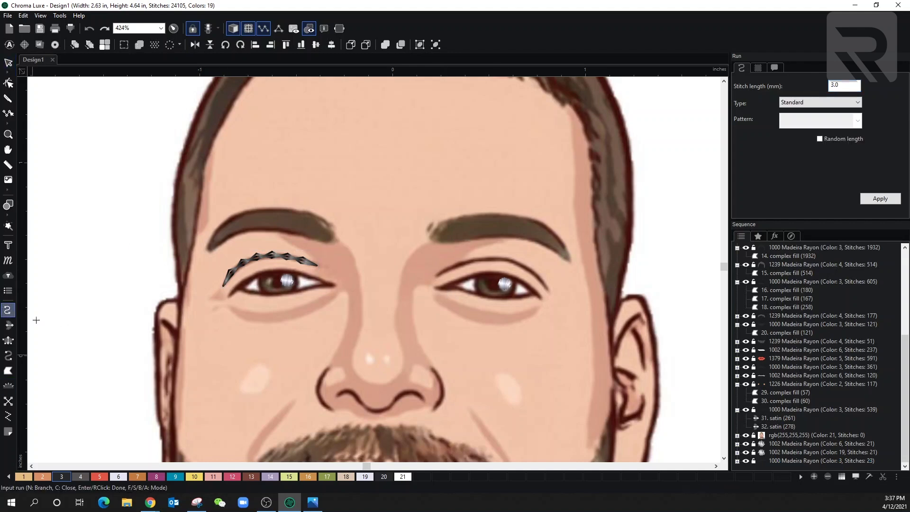
click(436, 275)
click(475, 260)
click(518, 262)
click(548, 289)
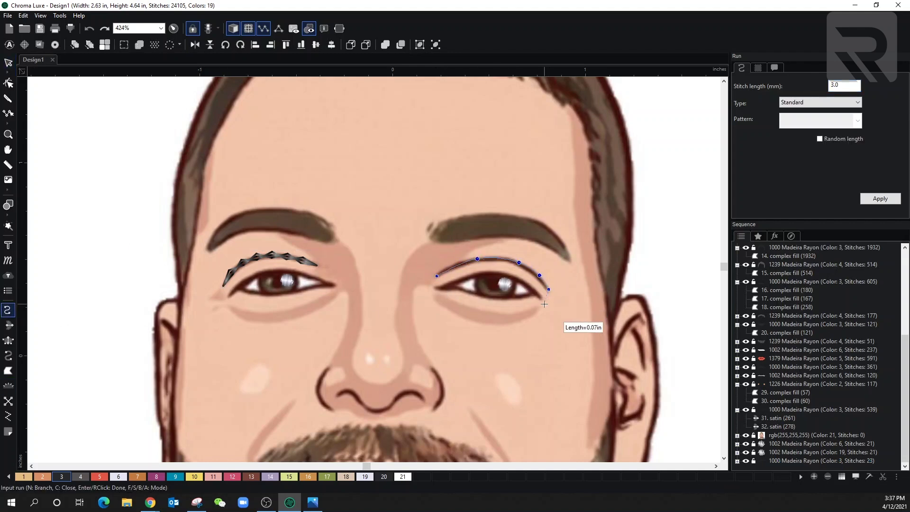
right_click(548, 289)
click(811, 102)
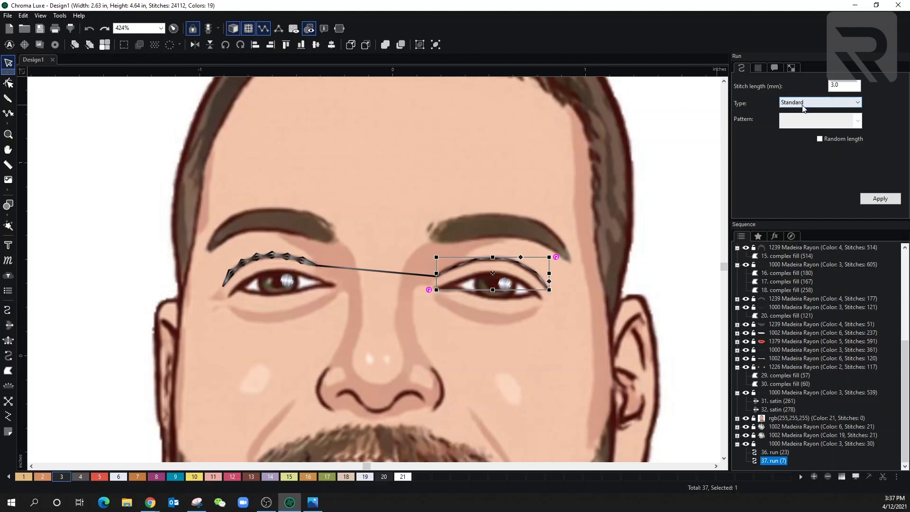
click(804, 154)
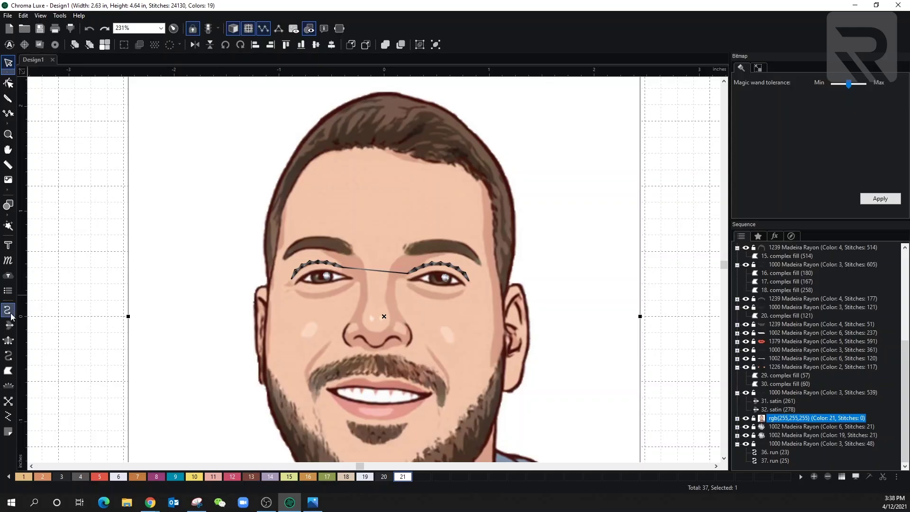
- Start a run path for the head outline, tracing the left ear's outer edge upward from its lobe to the hair
click(8, 311)
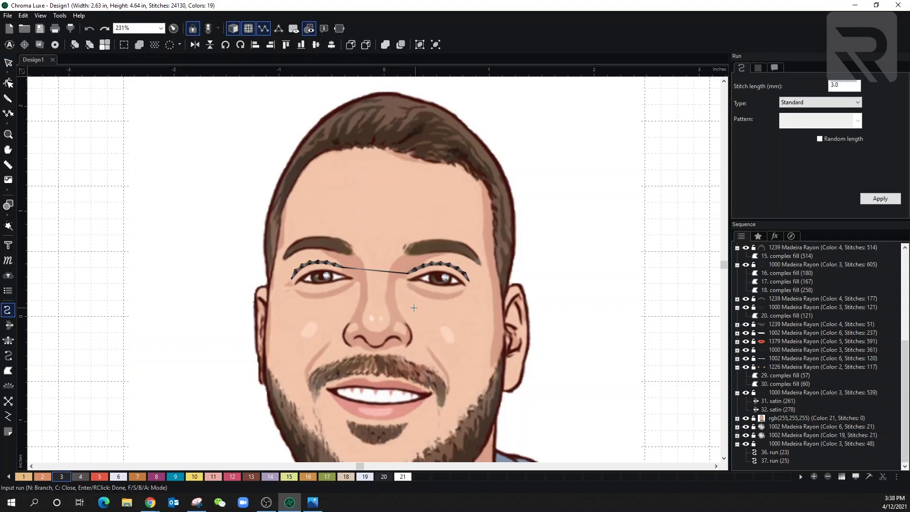
click(262, 383)
click(258, 380)
click(260, 365)
click(258, 352)
click(257, 323)
click(254, 297)
click(259, 289)
click(269, 286)
- Continue the head outline over the top of the hair and down its outer edge to the right ear
click(349, 103)
click(388, 92)
click(431, 102)
click(458, 119)
click(492, 153)
click(508, 186)
click(516, 237)
click(510, 270)
- Continue the head outline around the right ear's outer edge down to its lobe
click(515, 284)
click(529, 325)
click(529, 351)
click(522, 373)
click(509, 390)
click(502, 390)
- Trace the head outline around the jaw and beard back up to the left ear lobe and finish the path
scroll(505, 379, down, 3)
scroll(505, 379, down, 2)
click(498, 294)
click(485, 330)
click(456, 369)
click(415, 398)
click(372, 406)
click(350, 402)
click(324, 387)
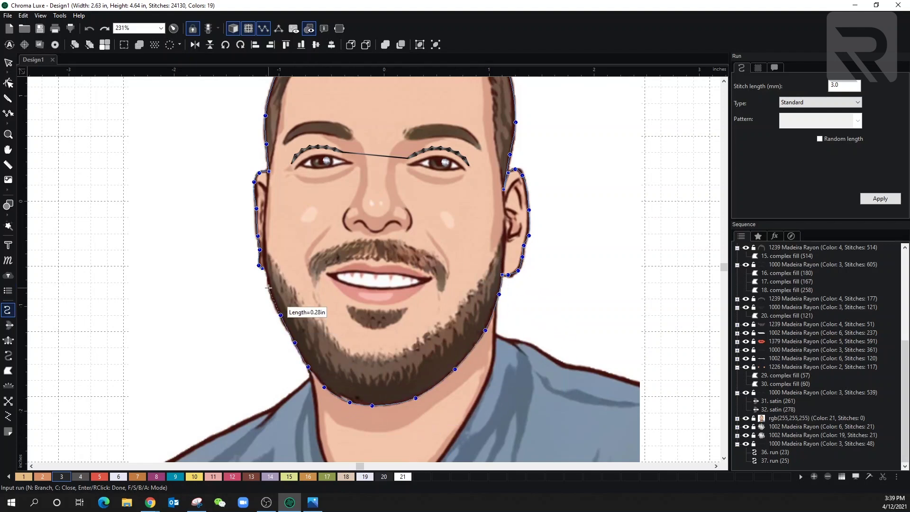
click(268, 288)
click(267, 267)
right_click(267, 268)
- Trace a run path down the right side of the neck along the shirt collar
scroll(390, 275, down, 3)
scroll(390, 274, up, 5)
click(462, 293)
scroll(334, 280, down, 2)
click(323, 280)
scroll(323, 280, down, 2)
scroll(331, 294, left, 1)
click(290, 373)
right_click(290, 373)
- Trace a run path along the shirt's right shoulder from the neck out to the image edge
click(399, 137)
click(417, 144)
click(444, 149)
click(472, 155)
click(529, 192)
click(663, 224)
right_click(664, 223)
- Trace a run path down the left side of the neck into the collar
scroll(386, 244, left, 5)
scroll(398, 189, down, 1)
click(405, 159)
click(420, 262)
click(439, 334)
right_click(438, 335)
- Trace the shirt's left shoulder outline from the neck outward with two run paths
click(410, 178)
click(312, 265)
right_click(313, 265)
click(353, 226)
click(153, 333)
right_click(153, 333)
- Trace a short run line along the inner fold of the left ear
scroll(376, 256, down, 3)
scroll(374, 252, up, 3)
click(321, 252)
click(319, 242)
click(322, 235)
click(321, 227)
right_click(330, 212)
- Trace the left ear's upper inner fold and the line where the ear meets the face with run paths
click(317, 182)
click(324, 190)
click(331, 201)
click(330, 220)
click(326, 259)
click(326, 291)
click(327, 326)
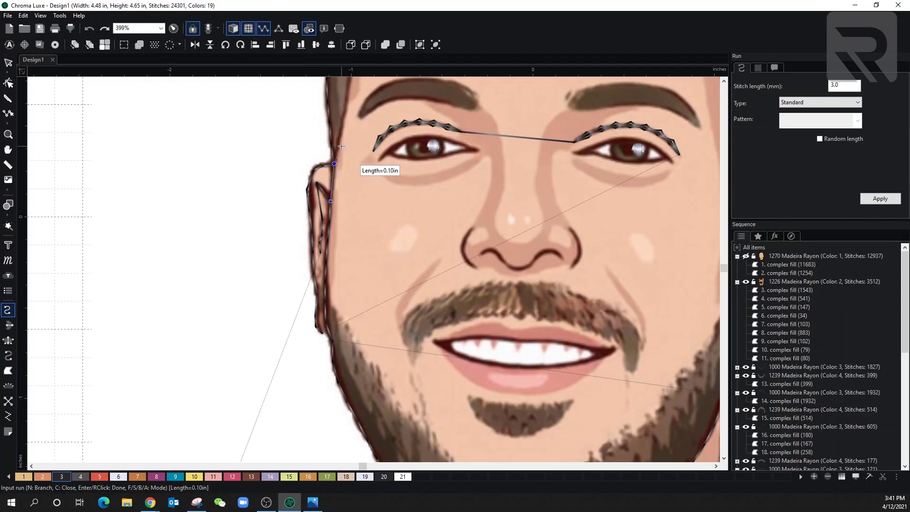
right_click(337, 160)
scroll(336, 160, down, 3)
scroll(664, 267, up, 1)
click(331, 229)
click(349, 197)
right_click(349, 197)
click(326, 213)
click(330, 228)
key(Escape)
key(ctrl+z)
- Trace a run path along the upper inner folds of the right ear
click(328, 212)
click(329, 224)
click(332, 227)
click(333, 222)
click(339, 206)
click(350, 198)
click(345, 207)
click(353, 238)
right_click(352, 238)
- Add the remaining short run lines in the lower inner fold of the right ear
click(346, 244)
click(339, 238)
click(333, 238)
key(Return)
click(334, 277)
right_click(334, 277)
- Trace the nose's lower contour with run paths, from the left nostril across the underside and around the right nostril
scroll(336, 309, down, 4)
scroll(247, 293, up, 5)
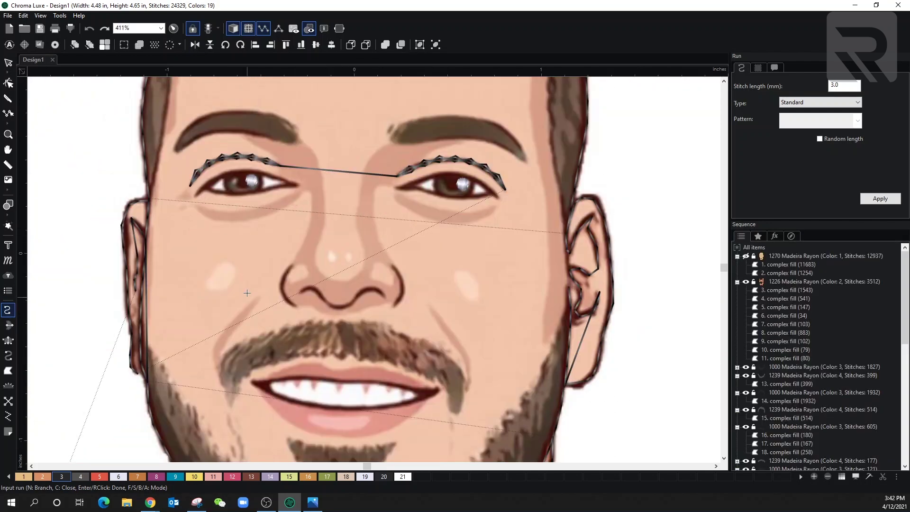
click(291, 265)
click(300, 292)
click(382, 297)
right_click(382, 297)
click(393, 308)
click(402, 297)
click(405, 286)
click(401, 275)
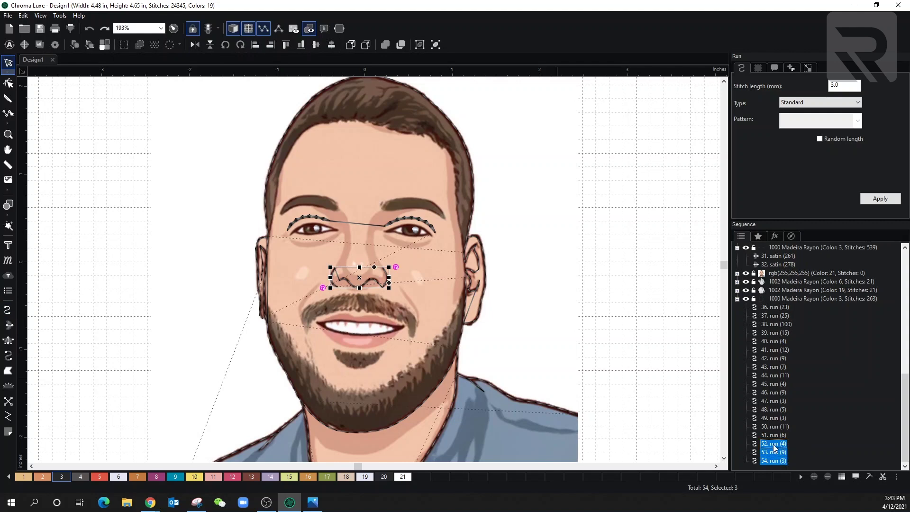
- Group the three run paths that outline the nose, objects 52 to 54 in the sequence
click(775, 445)
shift+click(776, 453)
shift+click(775, 461)
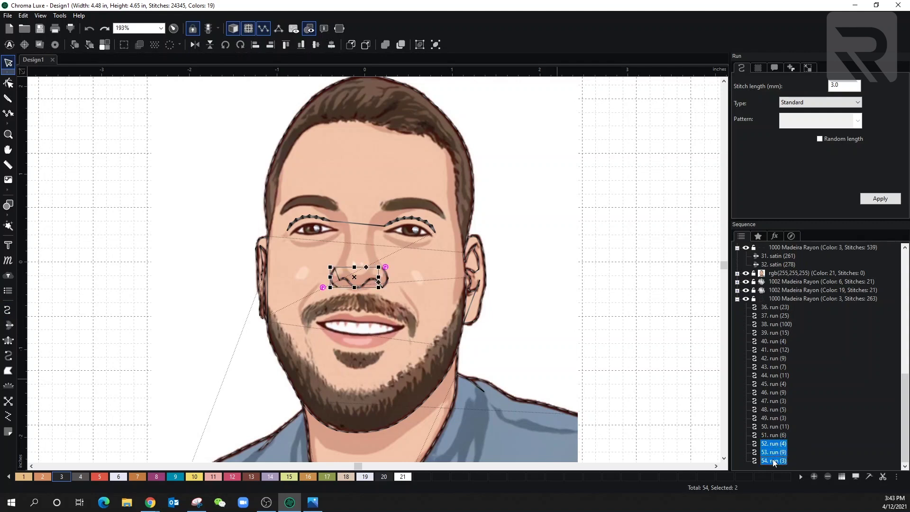
right_click(774, 452)
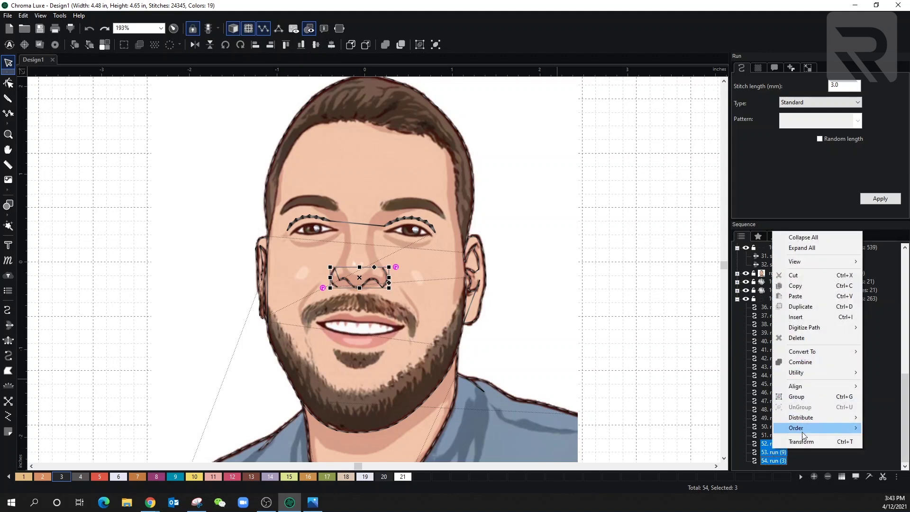
click(801, 398)
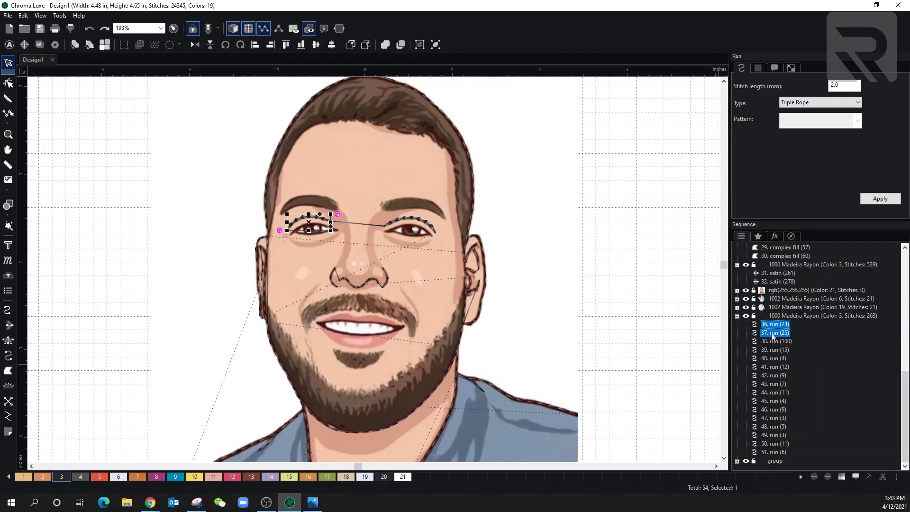
- Group the two eyelid run paths, objects 36 and 37 in the sequence
ctrl+click(772, 333)
right_click(773, 331)
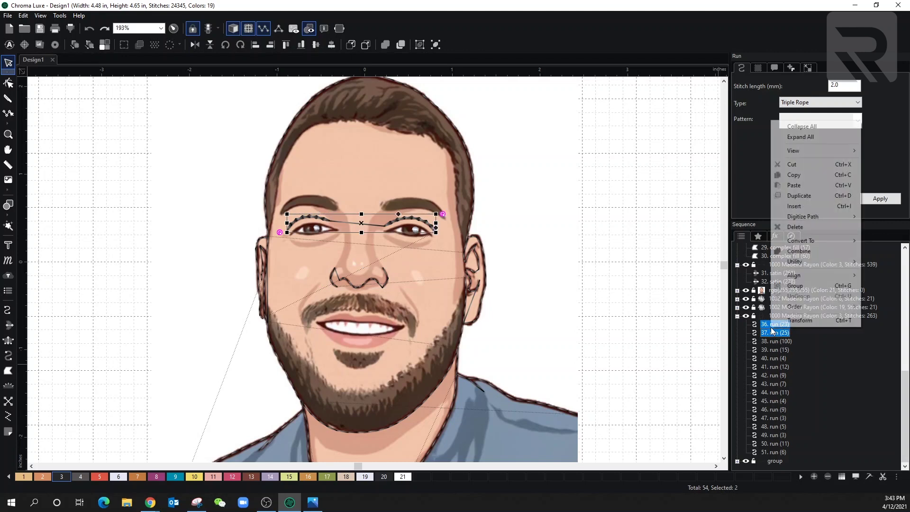
click(807, 285)
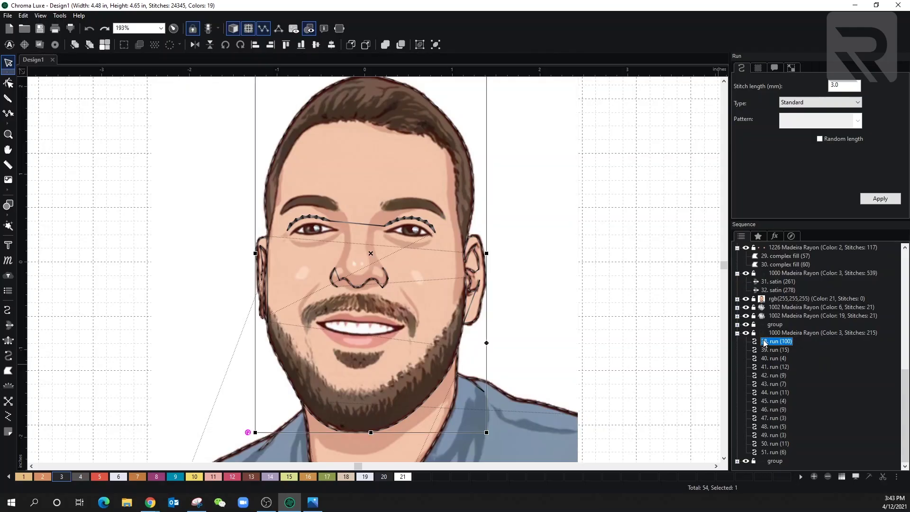
- Combine the remaining black outline runs, objects 38 to 51, into a single object
key(shift+Down)
key(shift+Down)
key(shift+Down)
key(shift+Down)
key(shift+Down)
key(shift+Down)
key(shift+Down)
key(shift+Down)
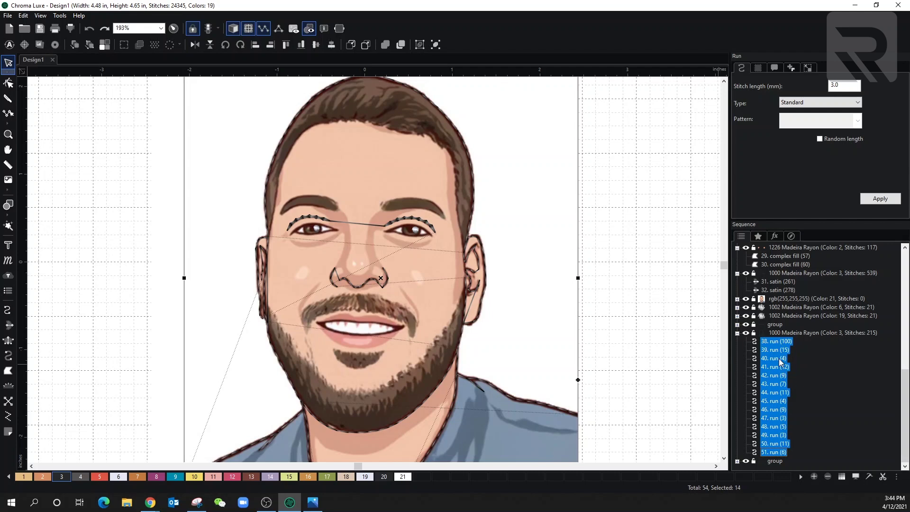
right_click(781, 362)
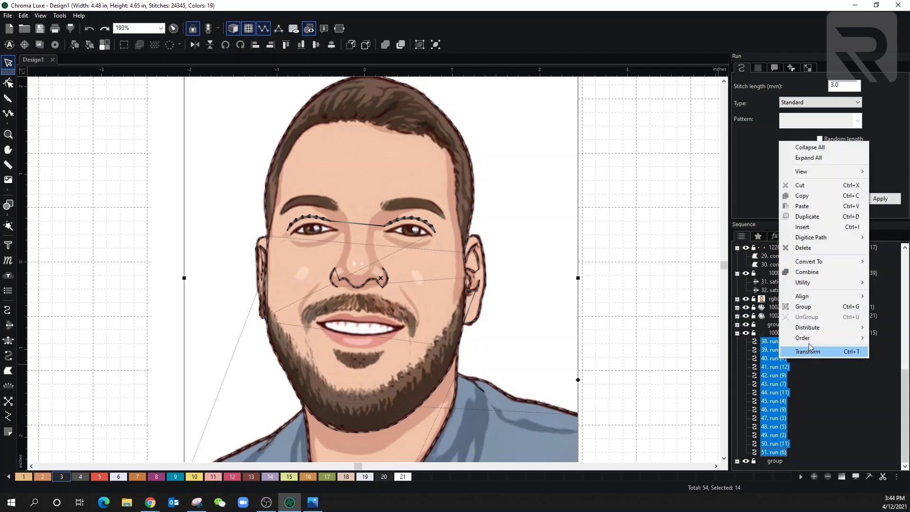
click(806, 272)
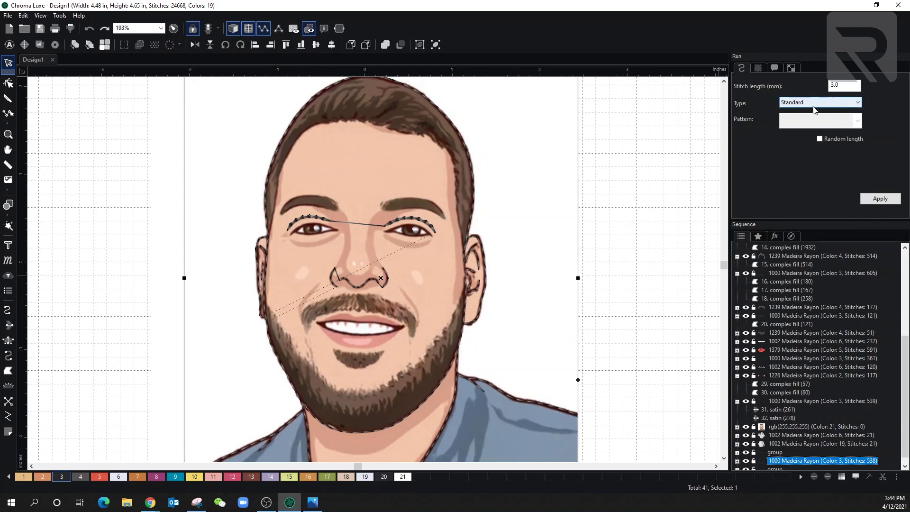
- Set the combined outline to the Triple Rope run type with a 1.5 mm stitch length
click(820, 100)
click(816, 156)
double_click(840, 84)
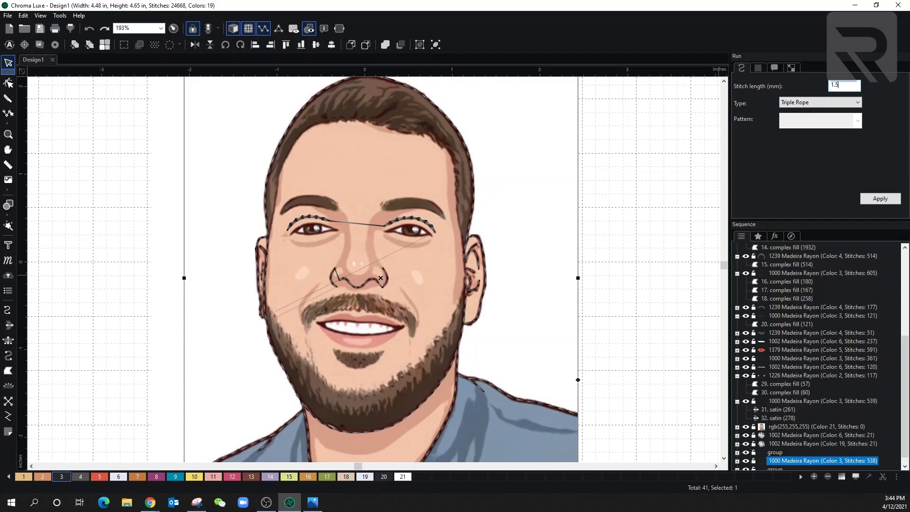
key(Return)
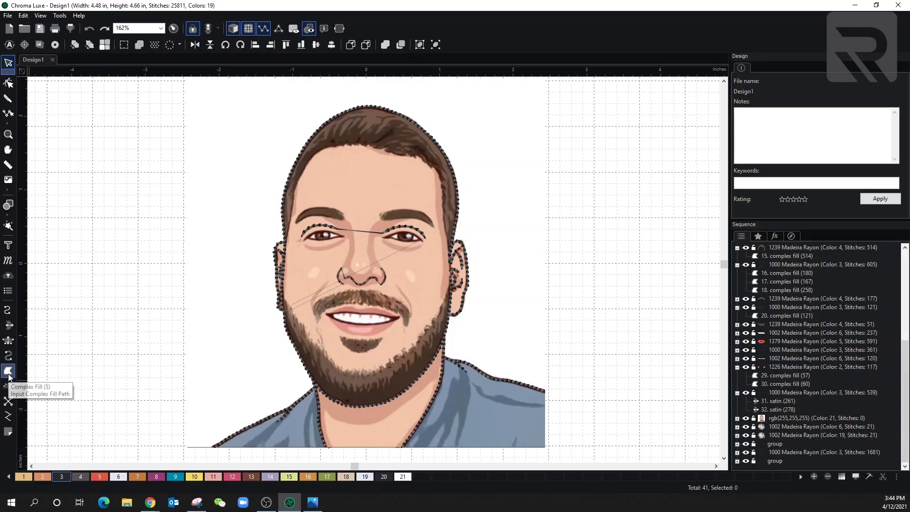
- Start a complex fill and replace thread color 7 with Madeira Rayon 1276 Wonder Blue for the shirt
click(9, 372)
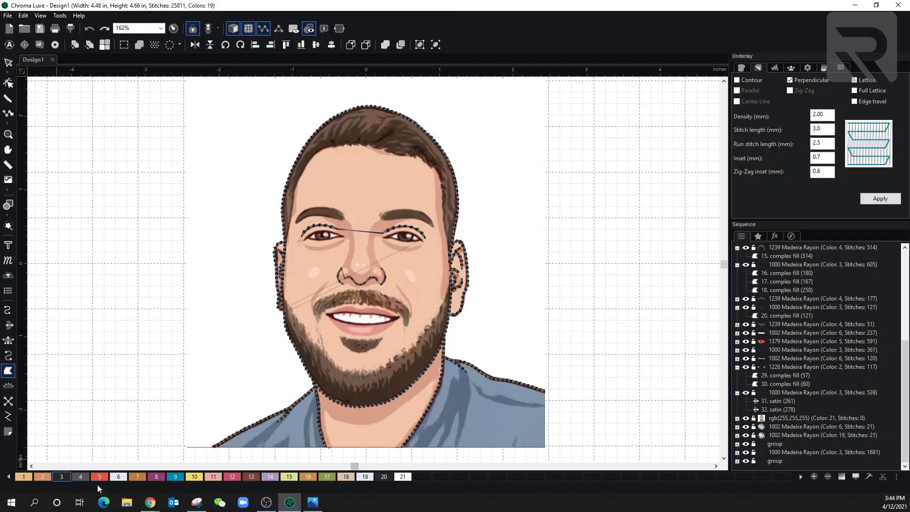
double_click(135, 478)
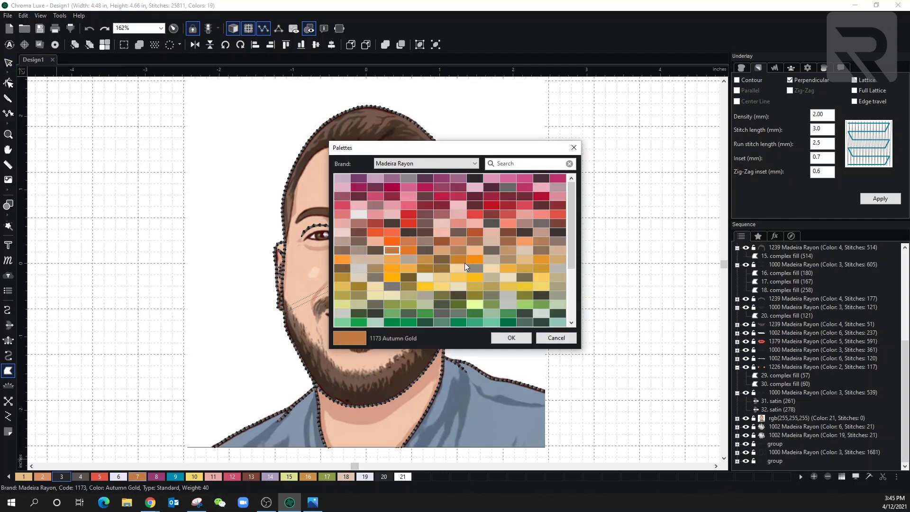
drag(456, 151, 426, 225)
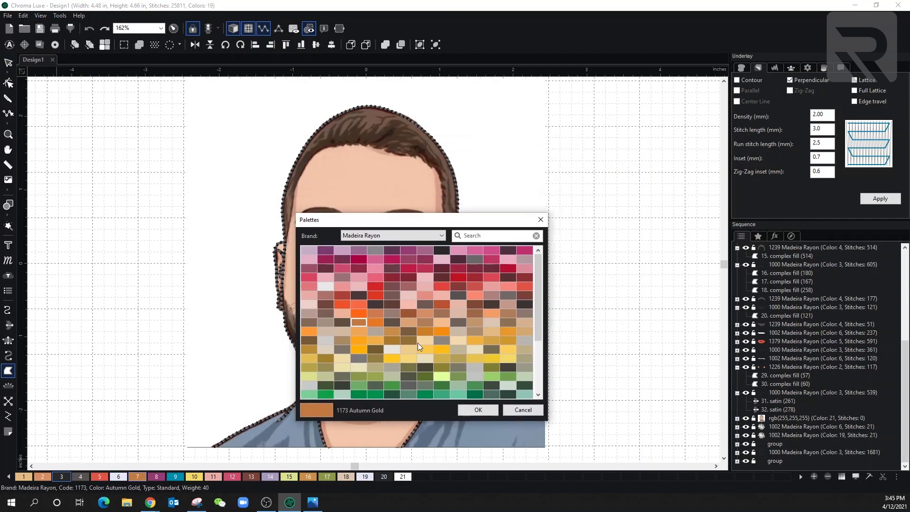
scroll(417, 343, down, 3)
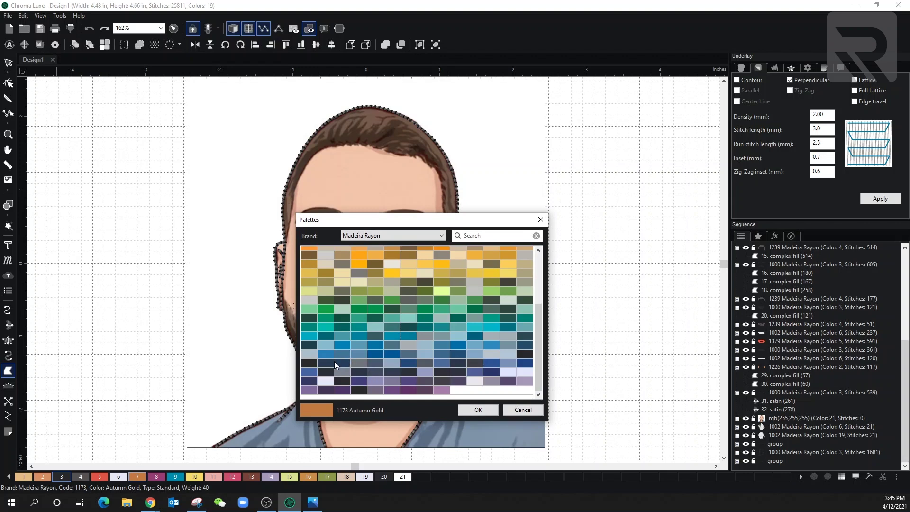
click(341, 355)
drag(416, 225, 405, 235)
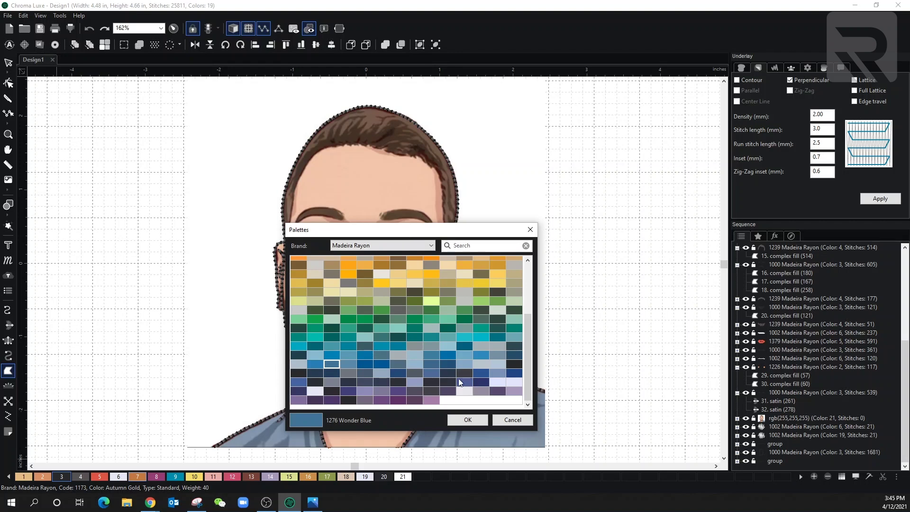
click(466, 420)
- Digitize the shirt's left shoulder area as a complex fill and assign it thread color 7, Wonder Blue
click(239, 432)
click(275, 415)
click(290, 406)
click(309, 391)
click(316, 386)
click(320, 403)
click(319, 415)
click(321, 431)
right_click(326, 445)
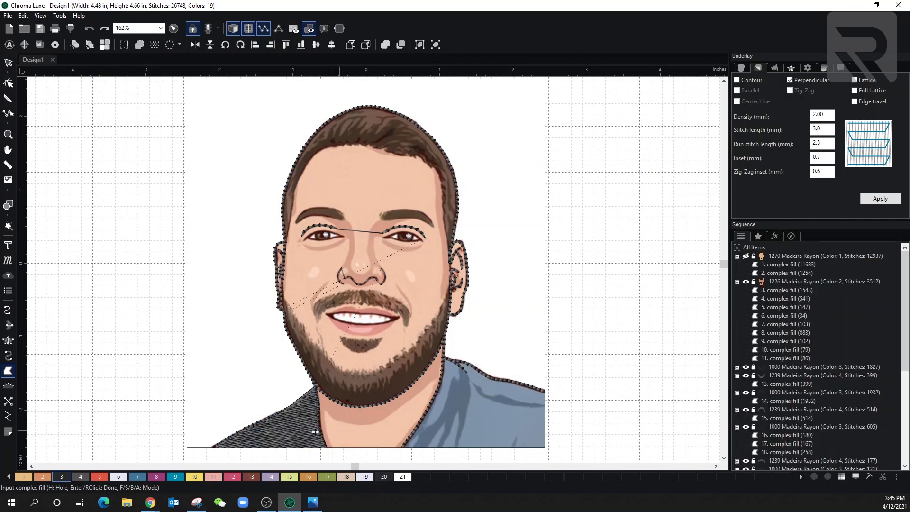
click(9, 62)
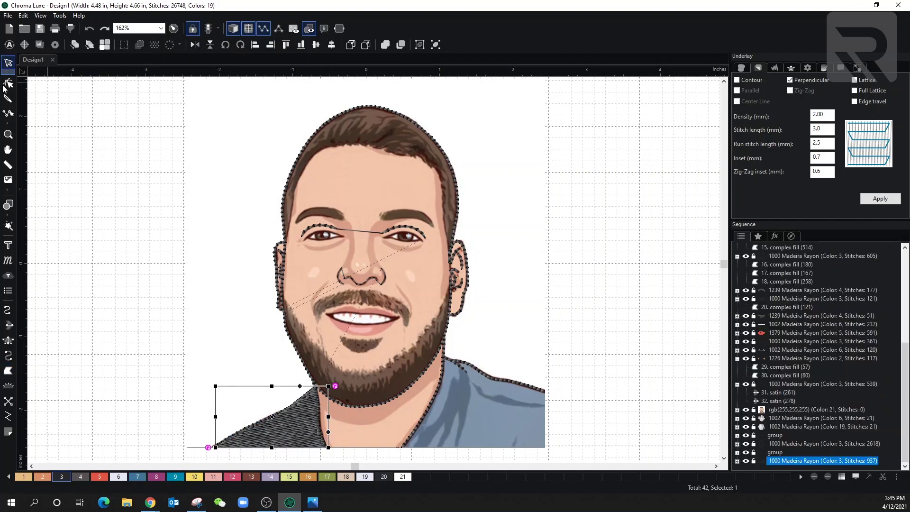
click(137, 477)
- Digitize the shirt's right shoulder area as a Wonder Blue complex fill and move the black combined outline to the front
click(7, 372)
click(403, 445)
click(422, 420)
click(438, 390)
click(442, 368)
click(442, 357)
click(455, 361)
click(466, 362)
click(483, 373)
click(495, 380)
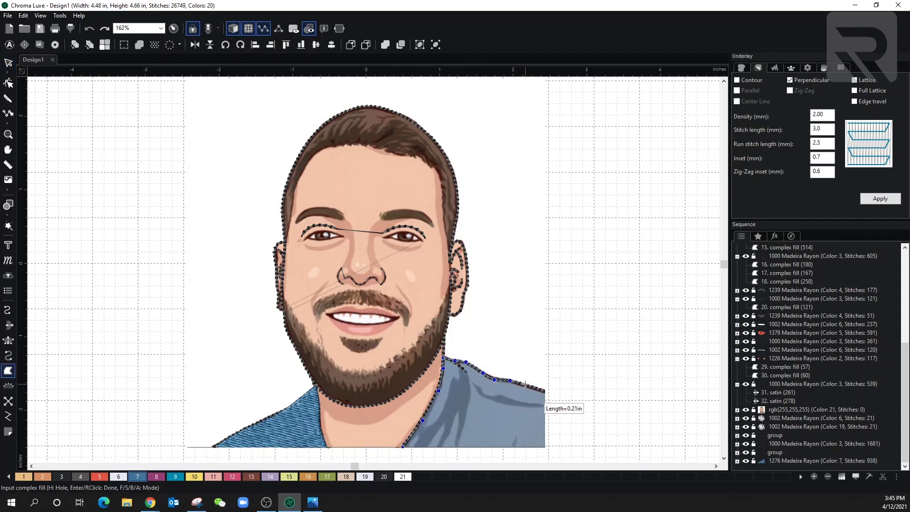
click(545, 390)
key(Return)
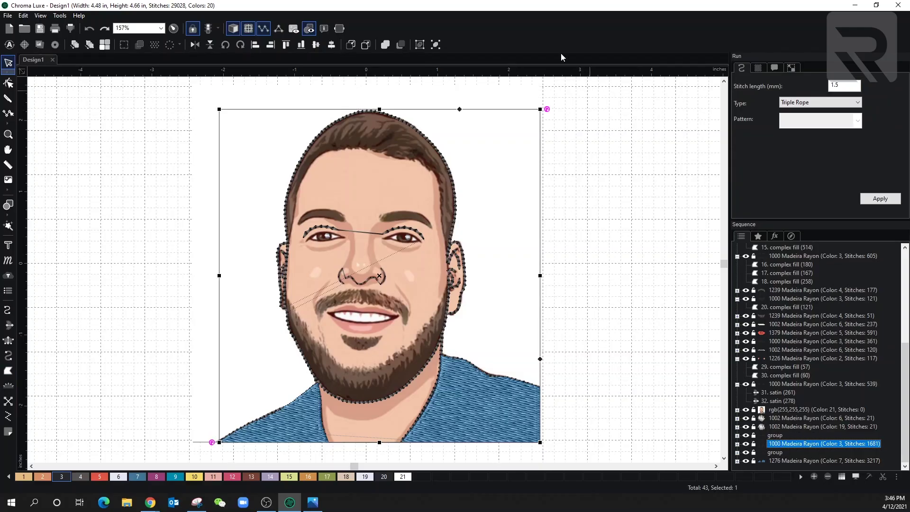
click(351, 47)
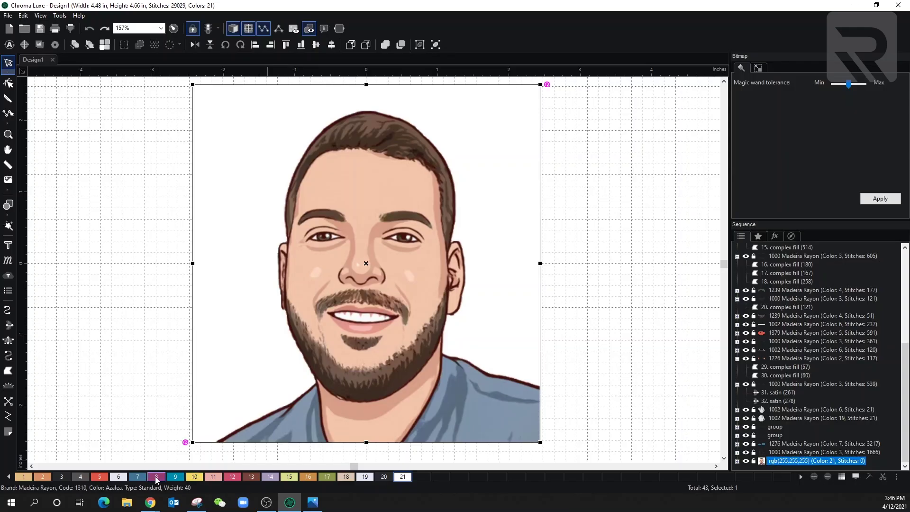
- Replace thread color 8 with Madeira Rayon 1242 Midnight Blue for the shirt shading
double_click(155, 476)
click(375, 291)
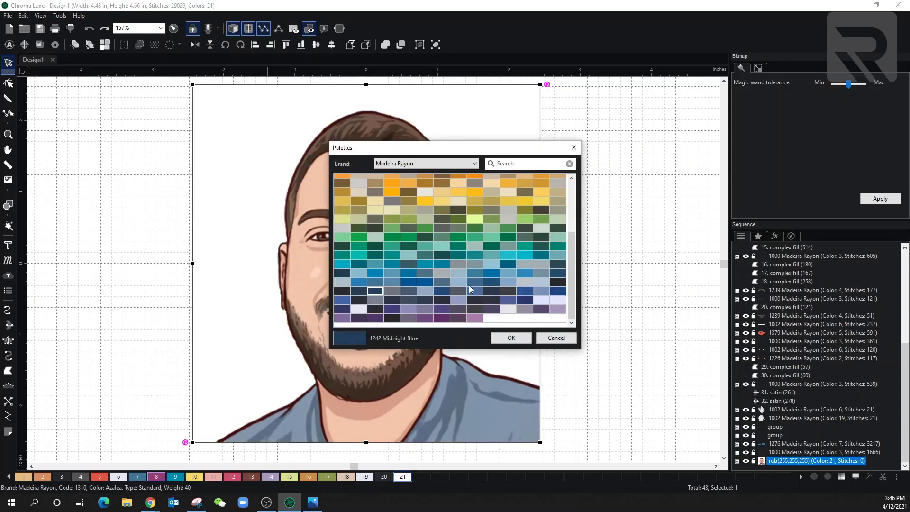
click(511, 338)
- Digitize the darker fold shadows on the left part of the shirt as complex fills
click(8, 370)
scroll(289, 402, up, 1)
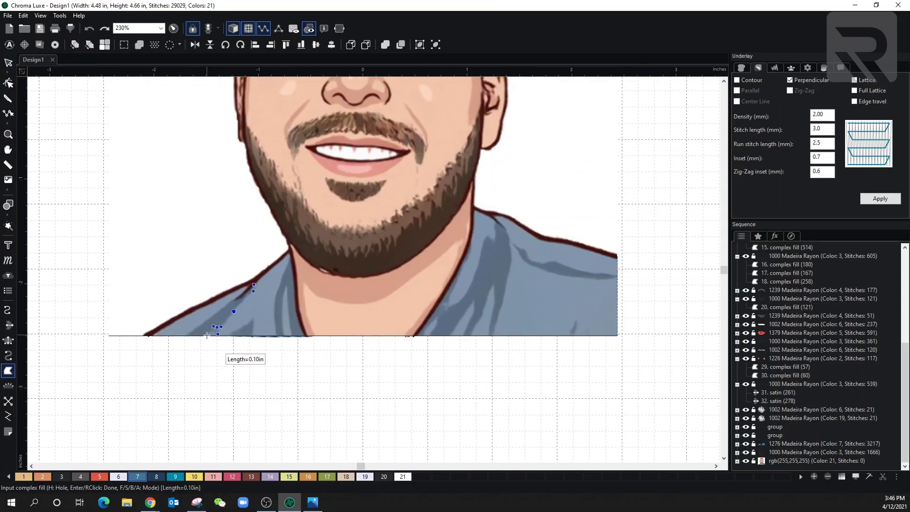
key(Return)
click(230, 335)
click(246, 326)
click(254, 316)
click(253, 335)
key(Return)
click(277, 336)
click(275, 315)
click(278, 287)
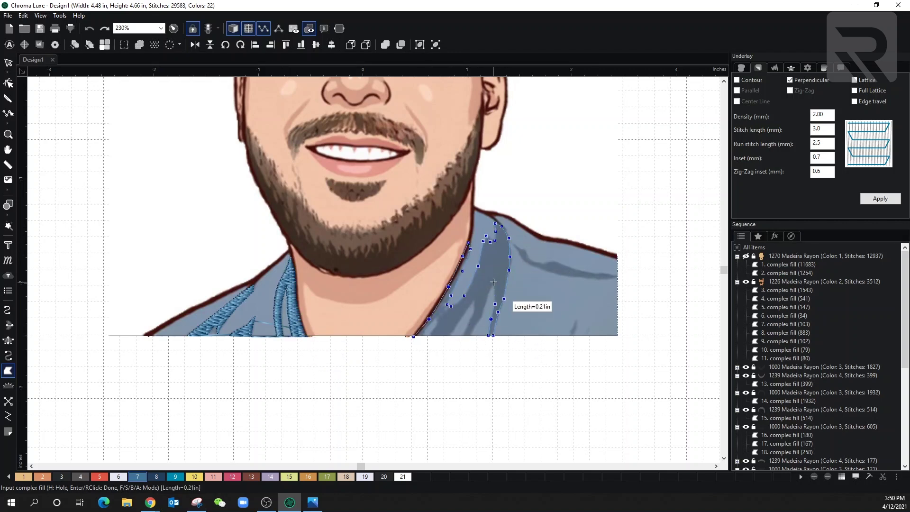
- Digitize the darker fold shadows on the right collar and right shoulder of the shirt as complex fills
click(494, 282)
click(469, 335)
click(463, 335)
click(473, 314)
click(448, 335)
click(429, 336)
click(420, 334)
right_click(420, 334)
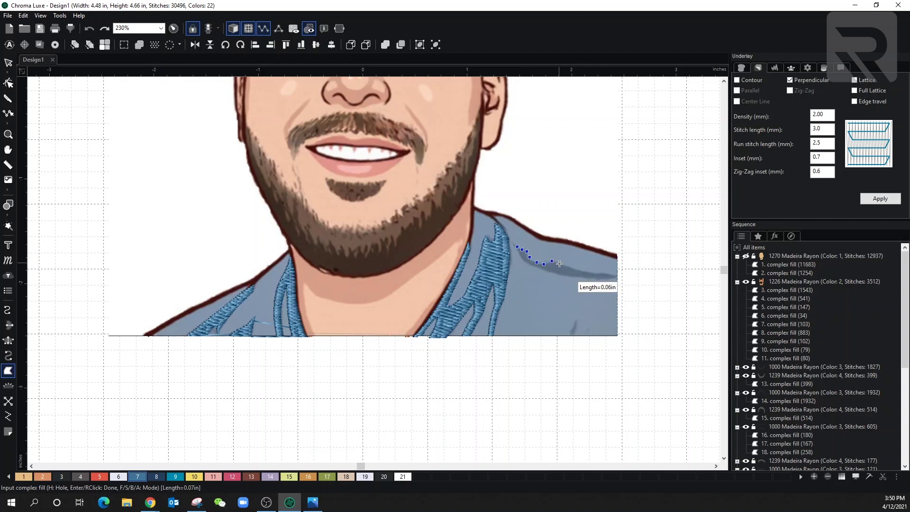
right_click(565, 304)
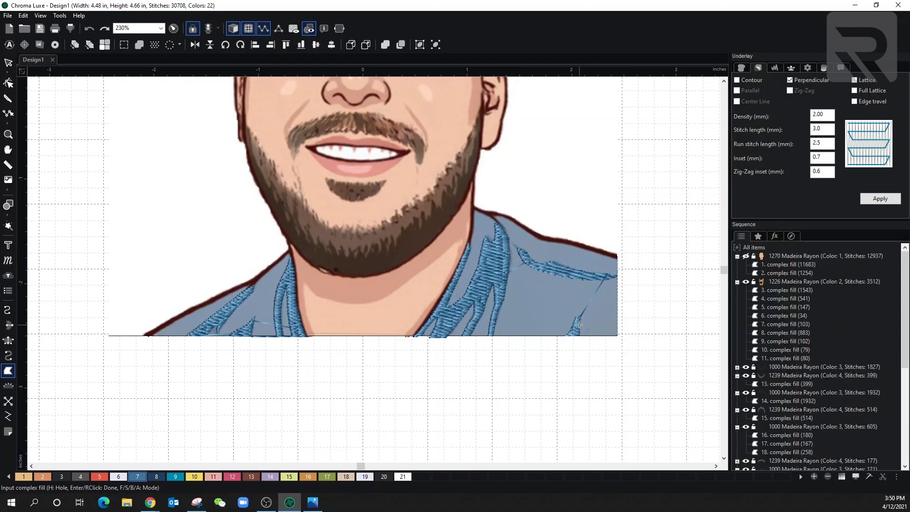
- Show the hidden skin fill, the first color block in the sequence, with the whole portrait in view
scroll(583, 328, down, 3)
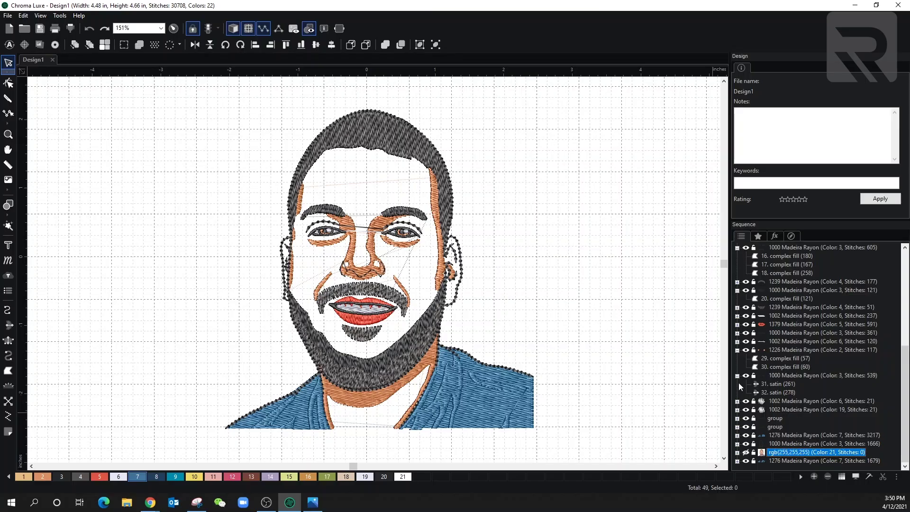
scroll(761, 341, down, 1)
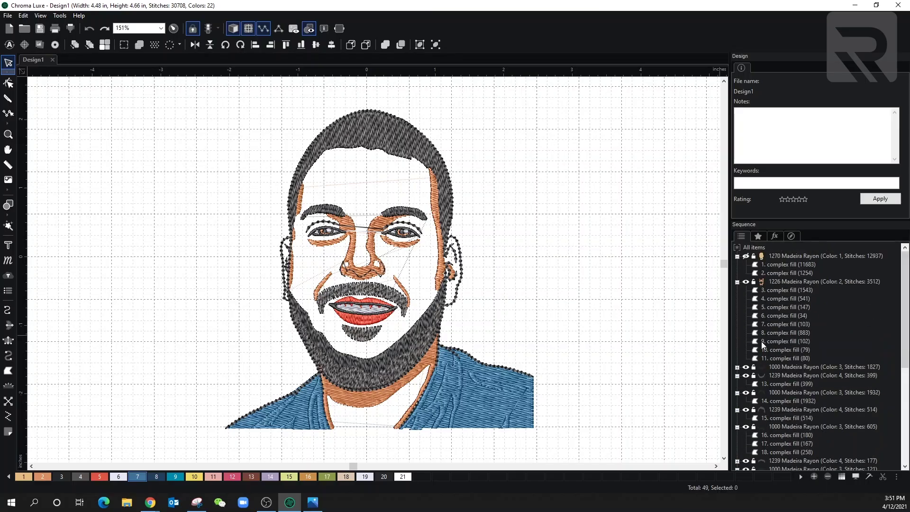
click(747, 257)
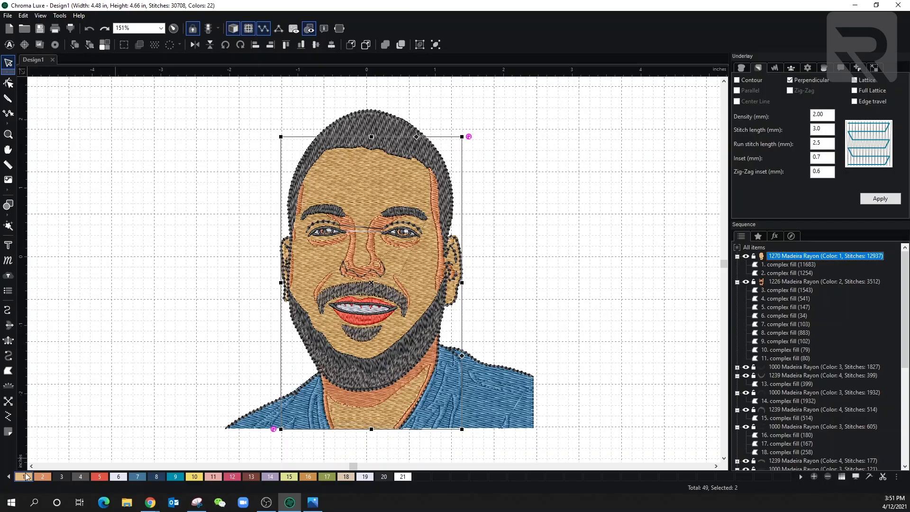
- Try Madeira Rayon 1055 Fawn as the thread color of the skin fill
double_click(26, 478)
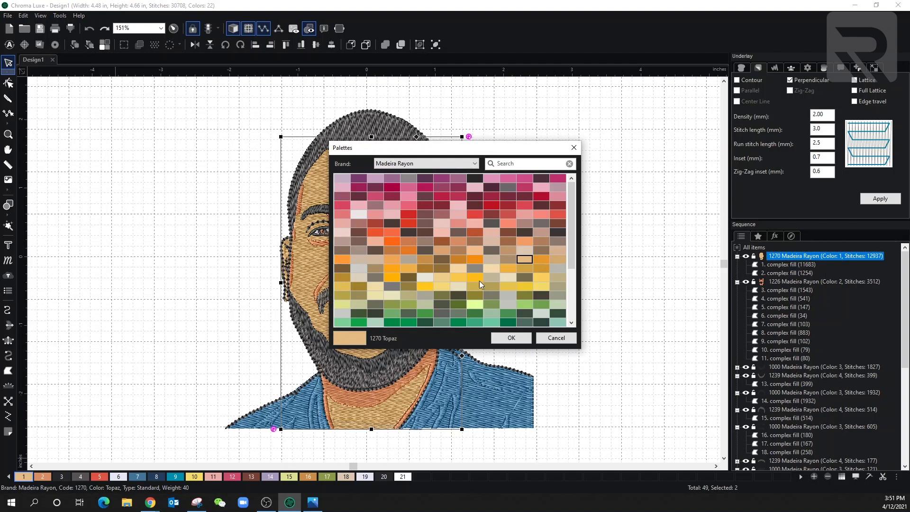
click(555, 258)
click(511, 337)
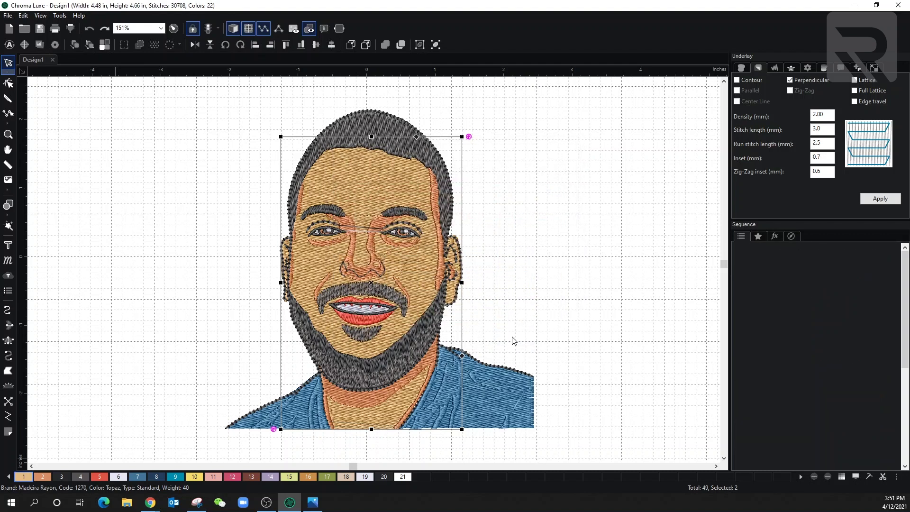
- Change the skin fill's thread color 1 to a light pink Madeira Rayon shade
double_click(25, 477)
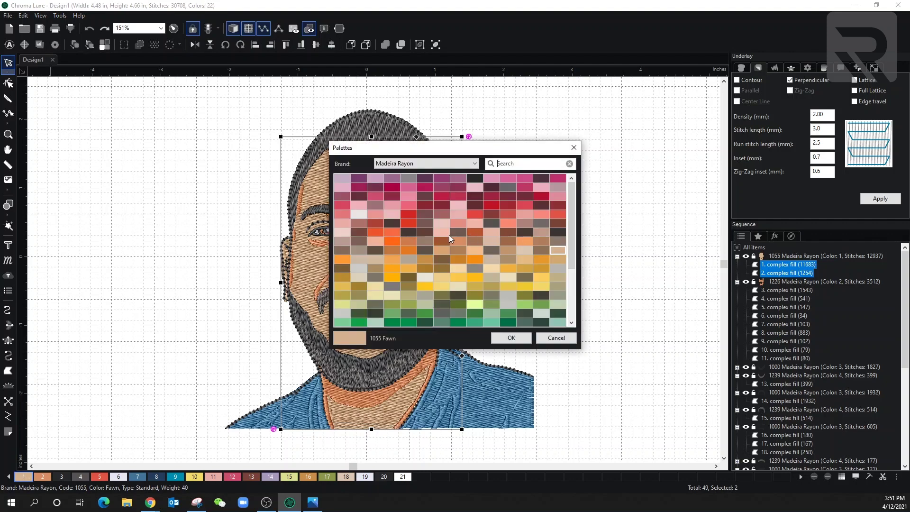
click(449, 235)
click(512, 338)
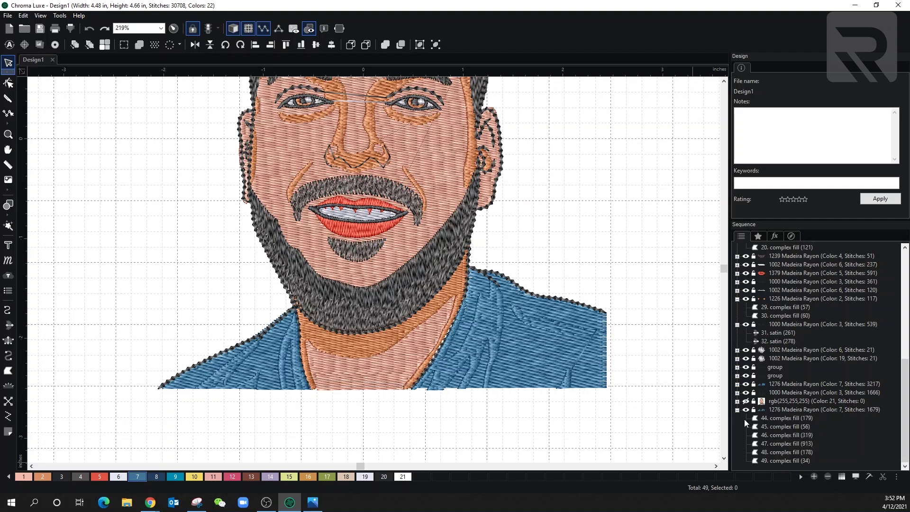
- Recolor the block of six shirt shadow fills with thread color 8, Midnight Blue
click(774, 410)
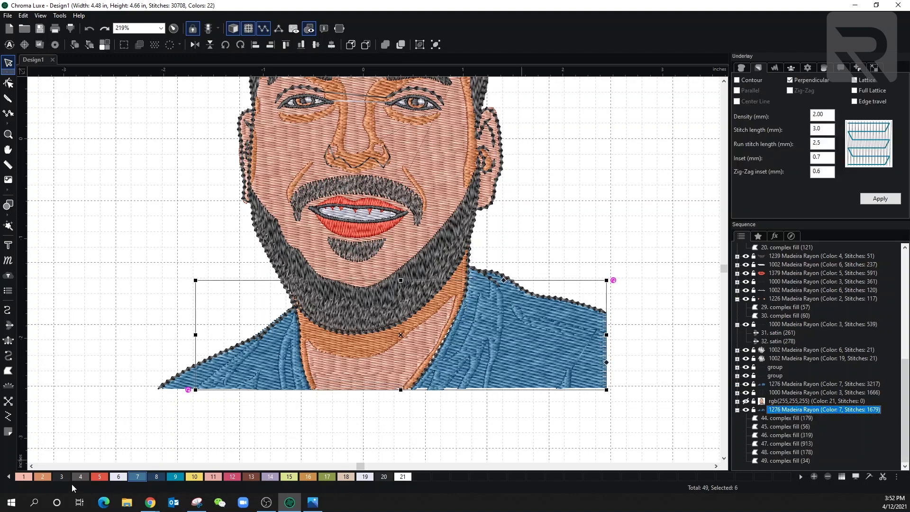
click(158, 476)
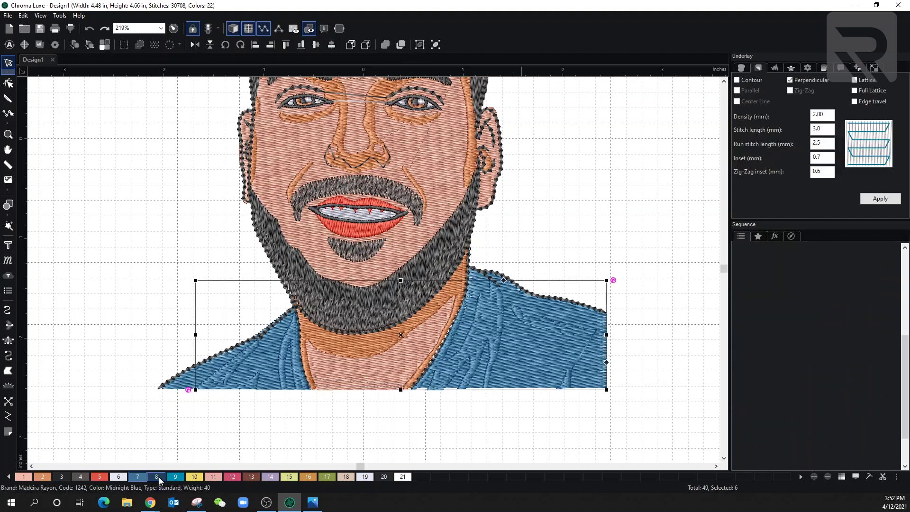